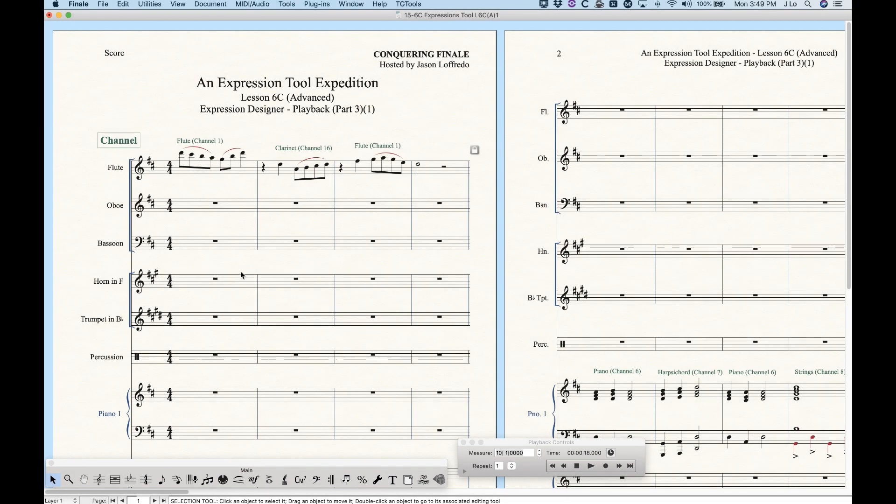
- Inspect the playback type and effect value of the "Flute (Channel 1)" expression in the Expression Designer, including the available playback types
{"action": "left_click", "coordinate": [254, 480]}
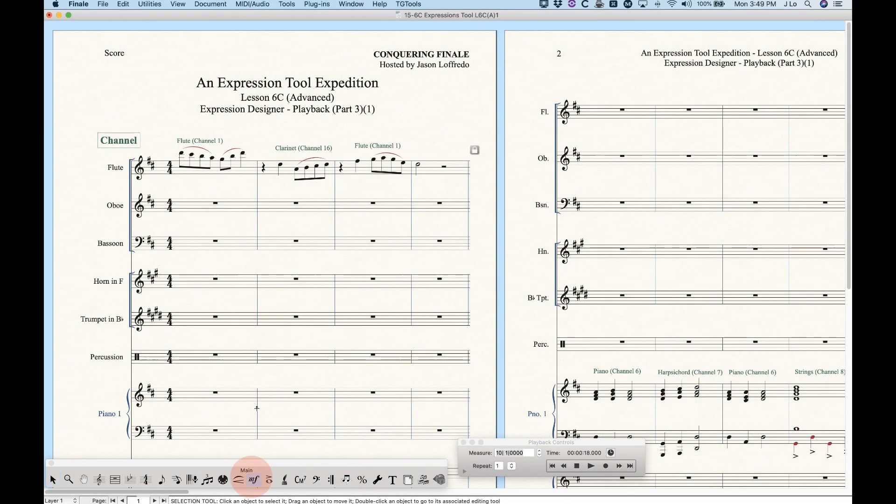
{"action": "key", "text": "alt"}
{"action": "double_click", "coordinate": [186, 143]}
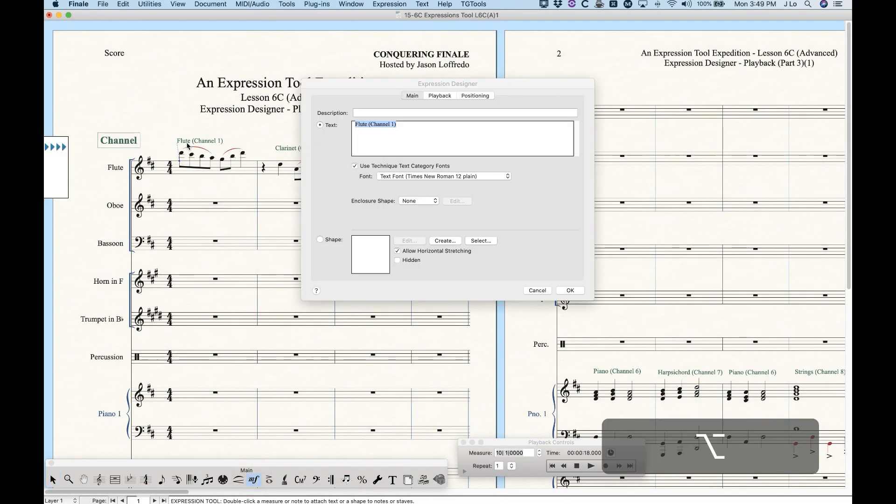
{"action": "left_click", "coordinate": [442, 96]}
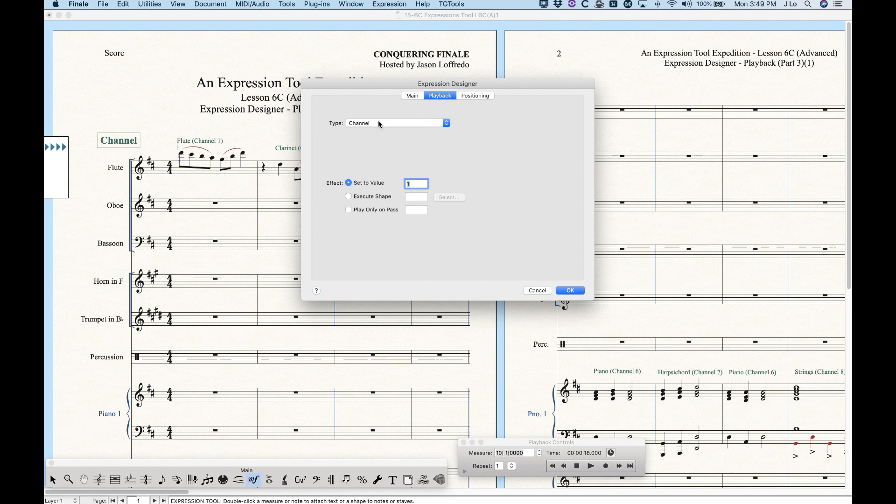
{"action": "left_click", "coordinate": [363, 122]}
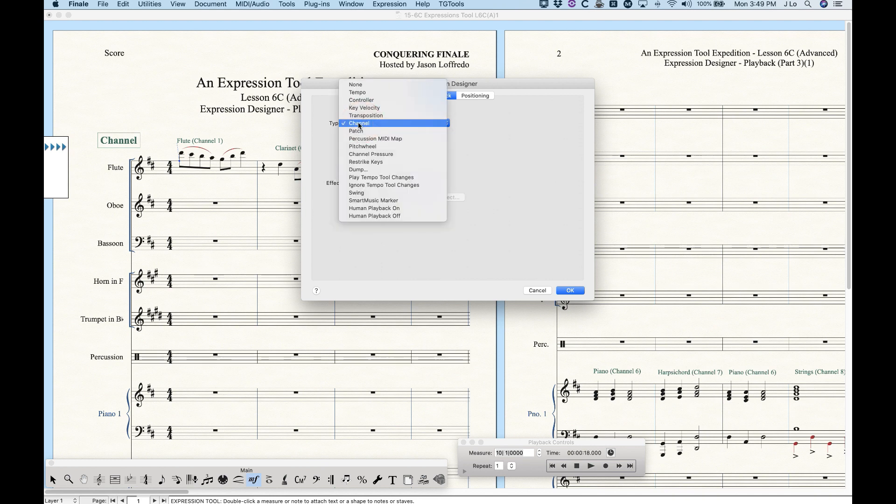
{"action": "left_click", "coordinate": [366, 123]}
{"action": "left_click", "coordinate": [364, 123]}
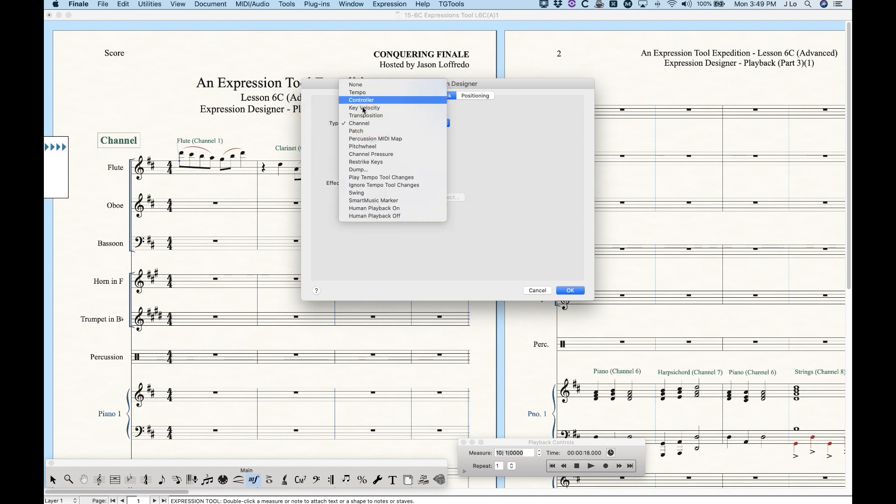
{"action": "left_click", "coordinate": [326, 124]}
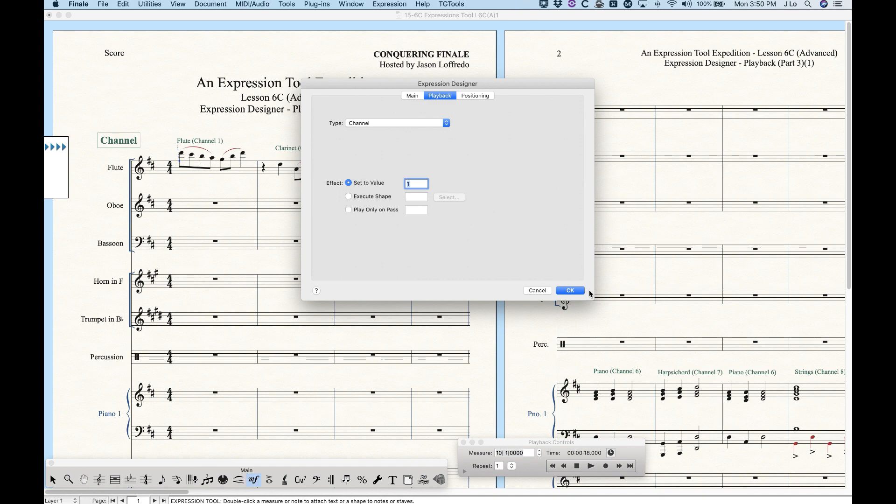
{"action": "left_click", "coordinate": [571, 291]}
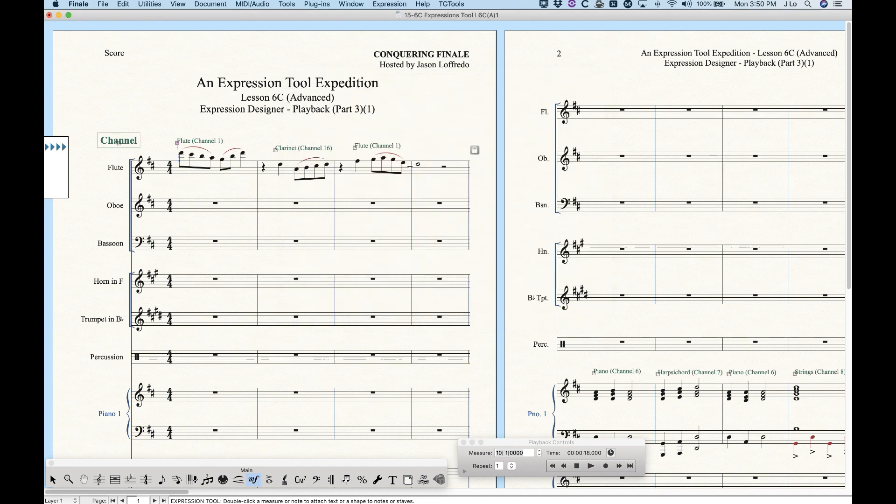
- Check the Flute's sound and channel assignment in the ScoreManager instrument list
{"action": "key", "text": "super+k"}
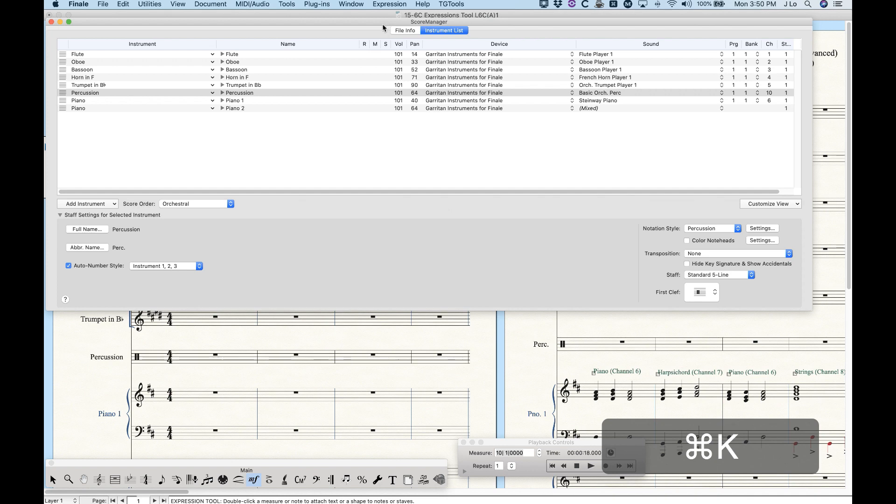
{"action": "left_click_drag", "start_coordinate": [372, 25], "coordinate": [379, 36]}
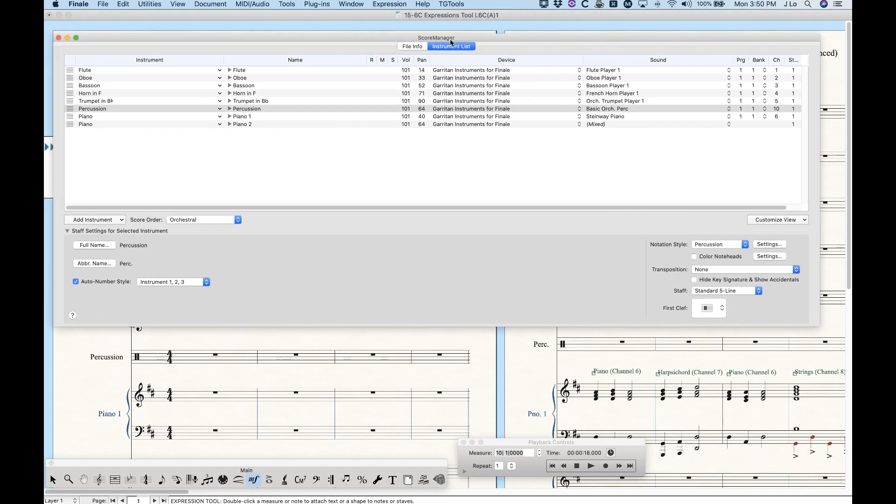
{"action": "left_click", "coordinate": [69, 71]}
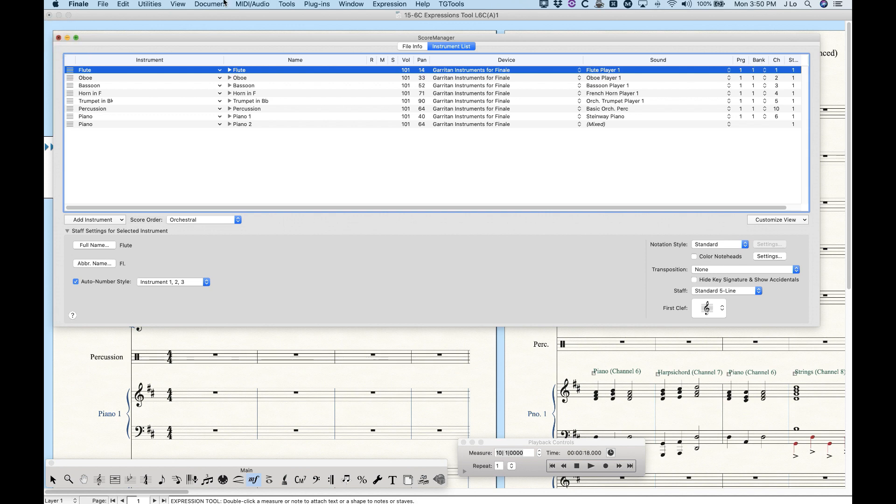
{"action": "left_click", "coordinate": [59, 37]}
- Examine the instruments loaded per channel in Bank 1's ARIA Player through Audio Units Banks & Effects
{"action": "left_click", "coordinate": [254, 4]}
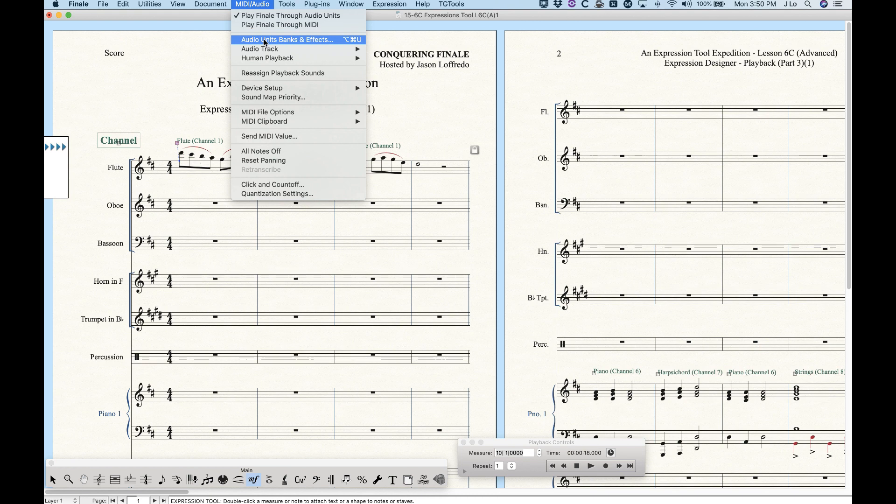
{"action": "left_click", "coordinate": [317, 41]}
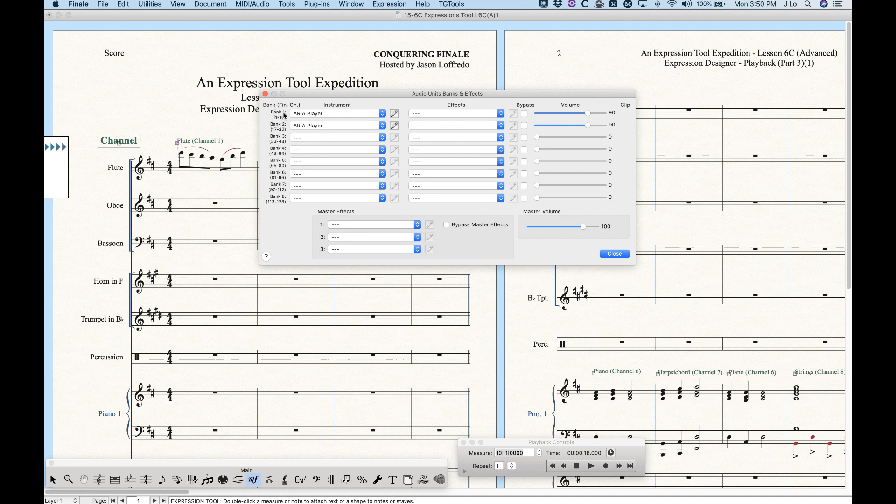
{"action": "left_click", "coordinate": [394, 114]}
{"action": "left_click_drag", "start_coordinate": [376, 88], "coordinate": [447, 83]}
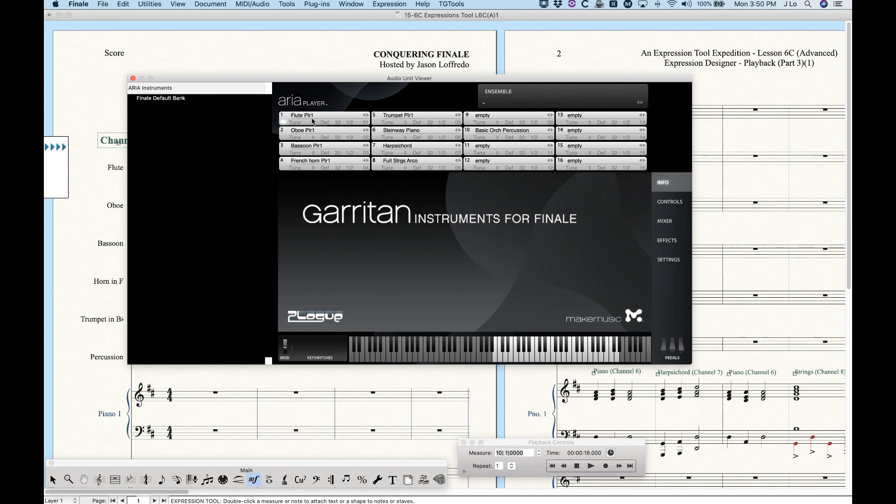
{"action": "left_click", "coordinate": [133, 79]}
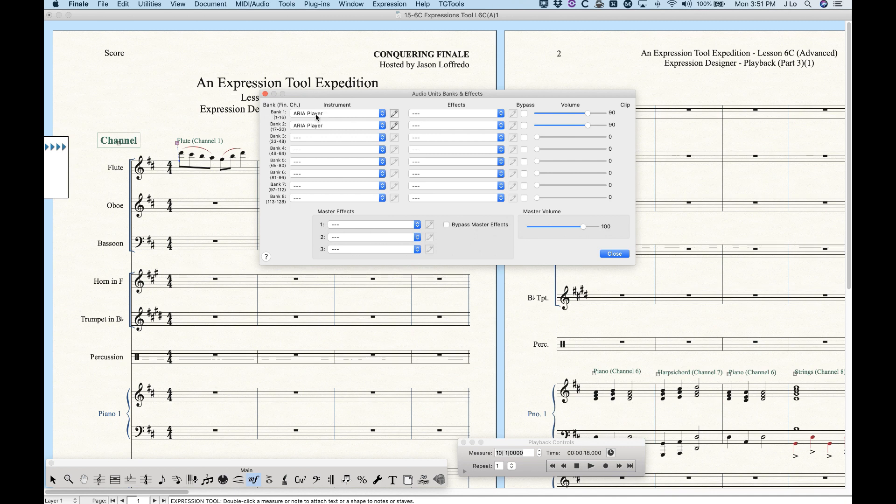
{"action": "left_click", "coordinate": [394, 115]}
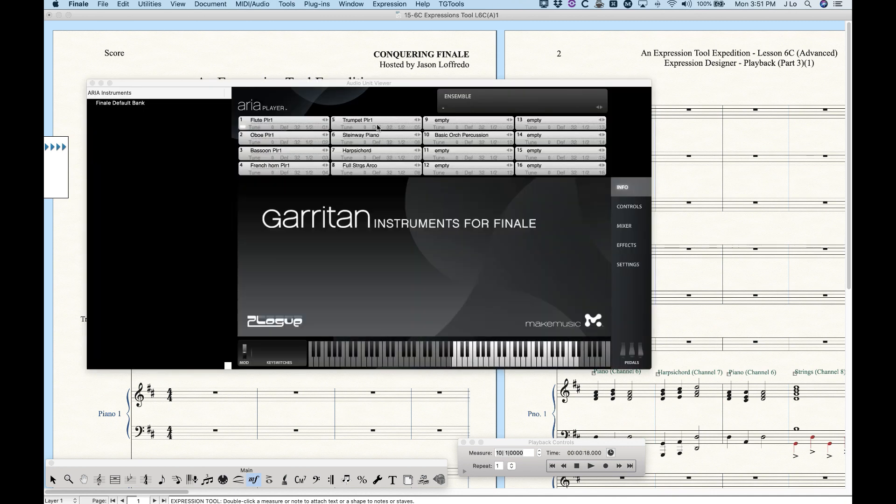
{"action": "left_click", "coordinate": [92, 83]}
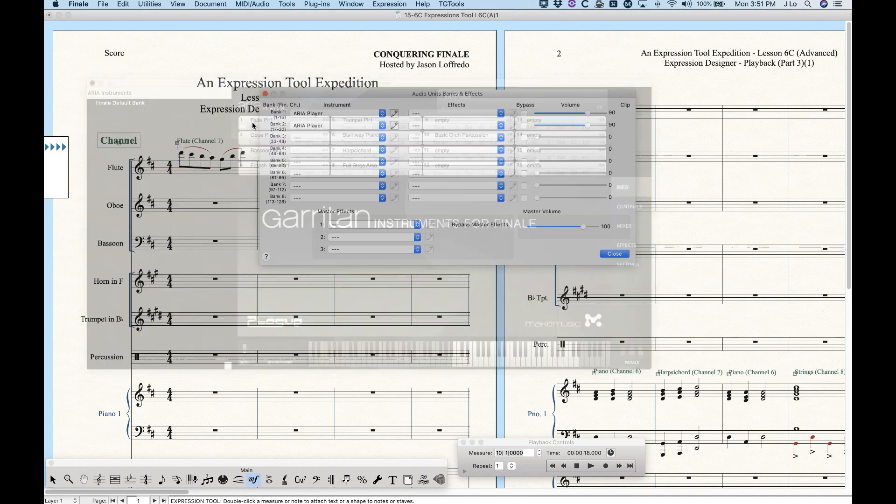
- Examine the instruments loaded in Bank 2's ARIA Player, then close Audio Units Banks & Effects
{"action": "left_click", "coordinate": [394, 126]}
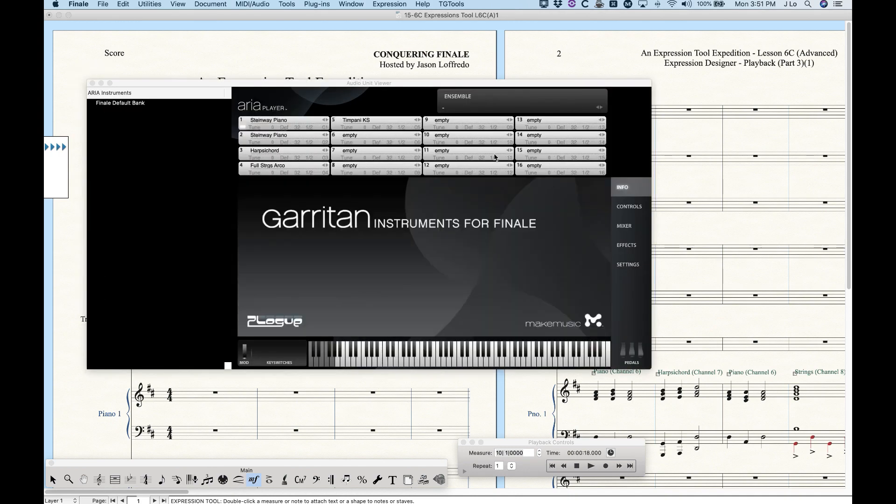
{"action": "left_click", "coordinate": [93, 84]}
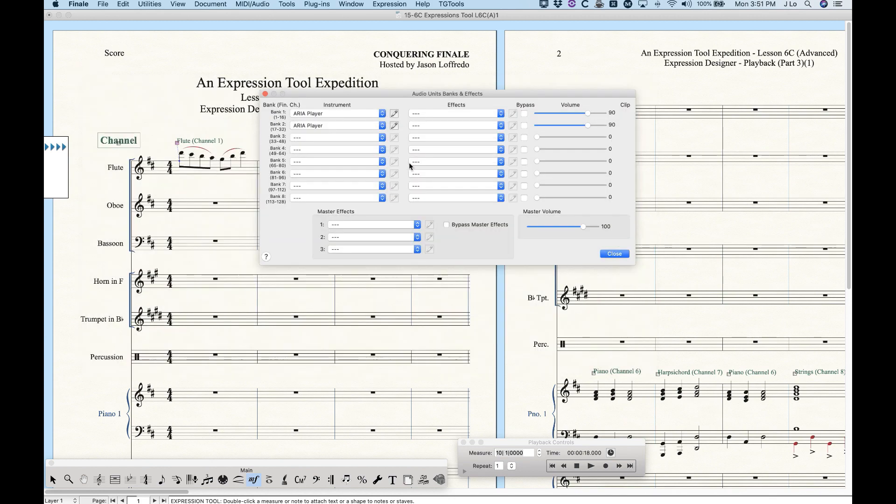
{"action": "left_click", "coordinate": [623, 257]}
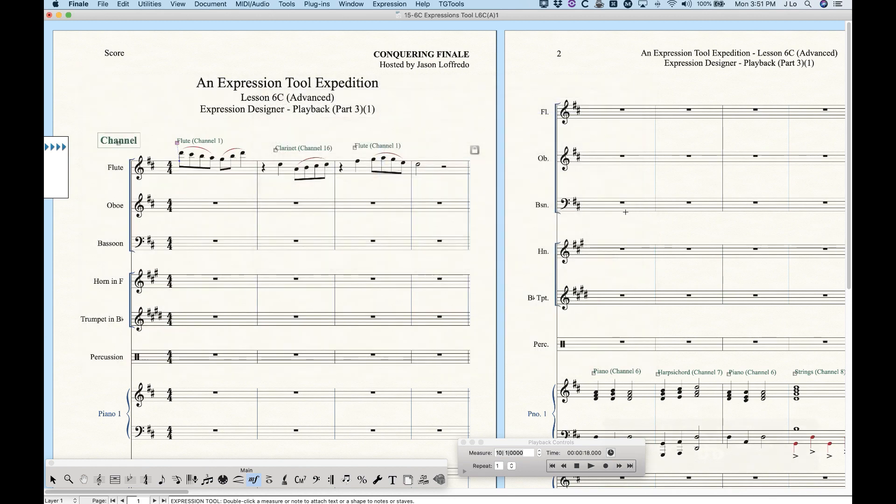
- Review the ScoreManager instrument list, including the bank and channel assignments of the individual Piano 2 staves
{"action": "key", "text": "super+k"}
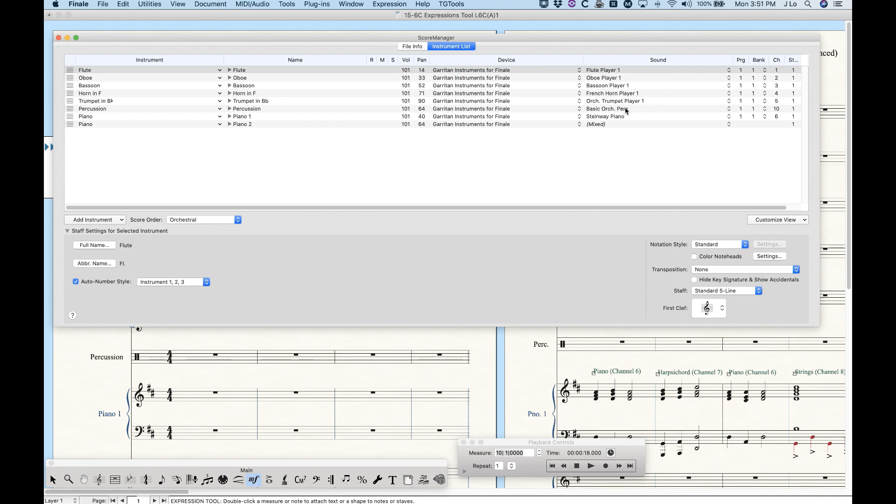
{"action": "left_click", "coordinate": [229, 124]}
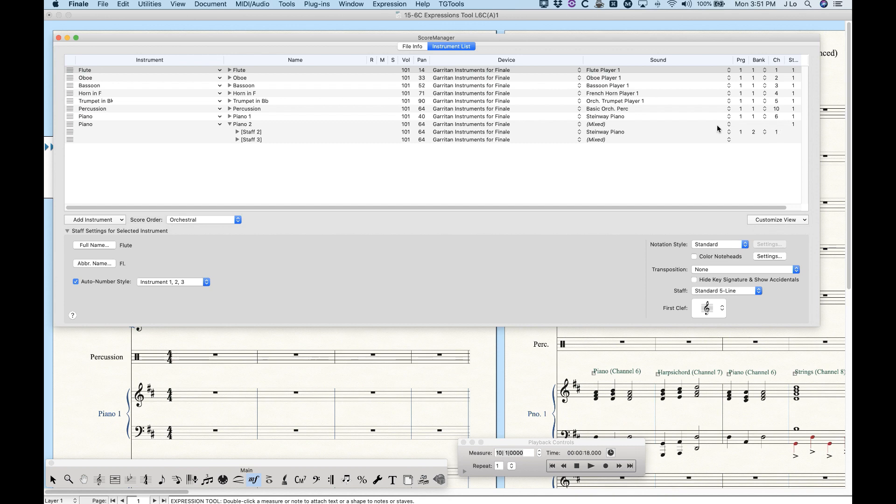
{"action": "left_click", "coordinate": [229, 123]}
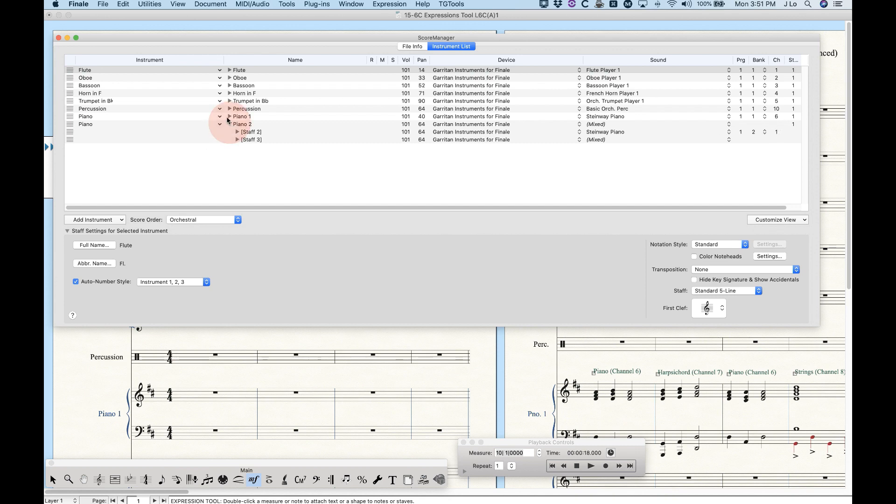
{"action": "left_click", "coordinate": [58, 38]}
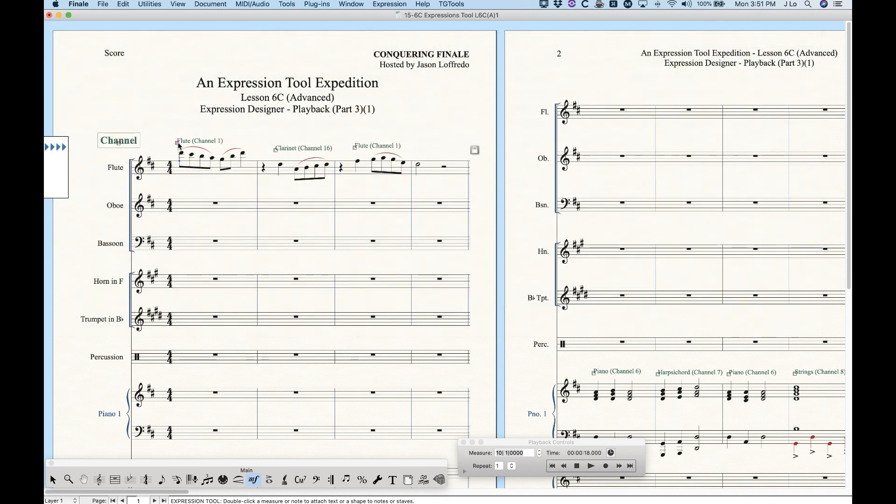
- Check the playback settings of the "Flute (Channel 1)" and "Clarinet (Channel 16)" expressions in the Expression Designer
{"action": "double_click", "coordinate": [178, 145], "text": "alt"}
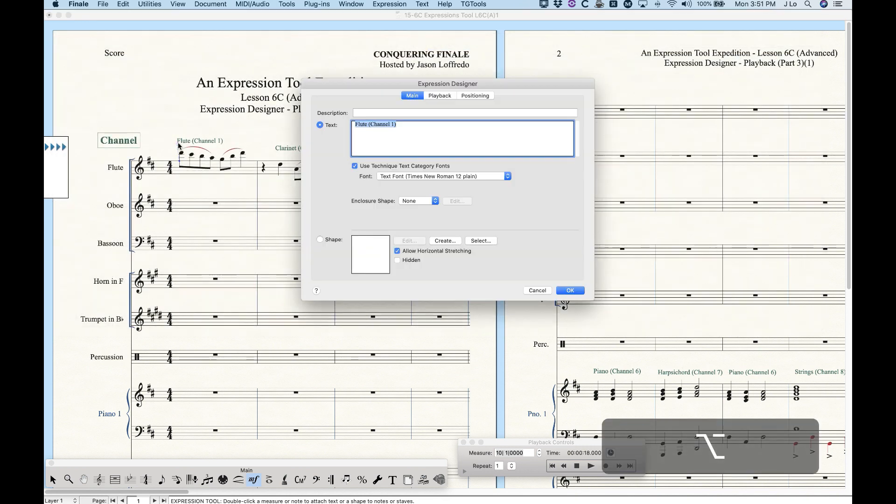
{"action": "left_click", "coordinate": [438, 95]}
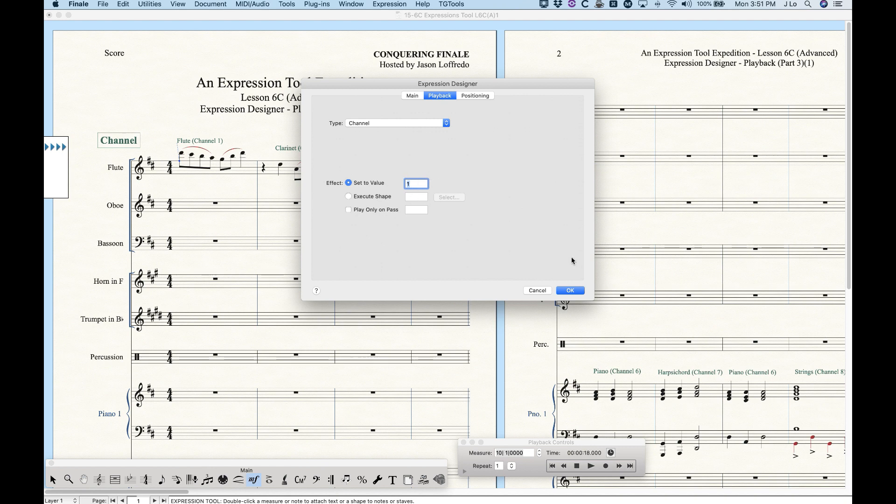
{"action": "left_click", "coordinate": [568, 291]}
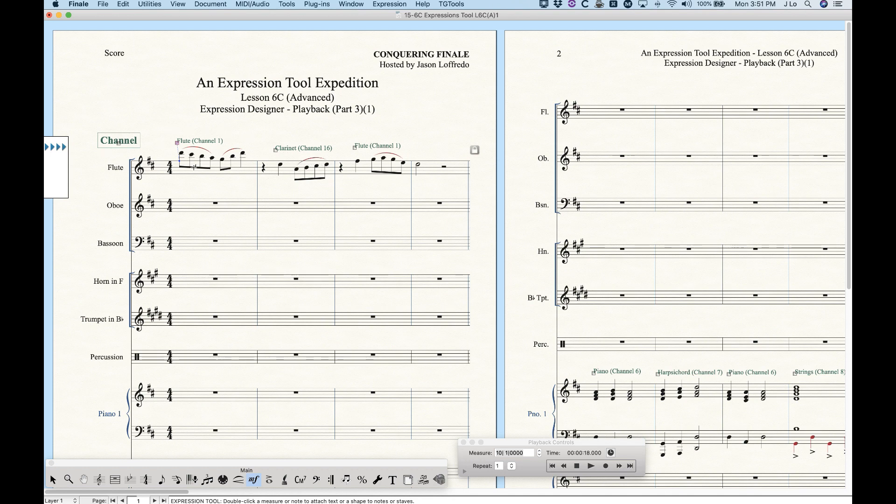
{"action": "double_click", "coordinate": [277, 154], "text": "alt"}
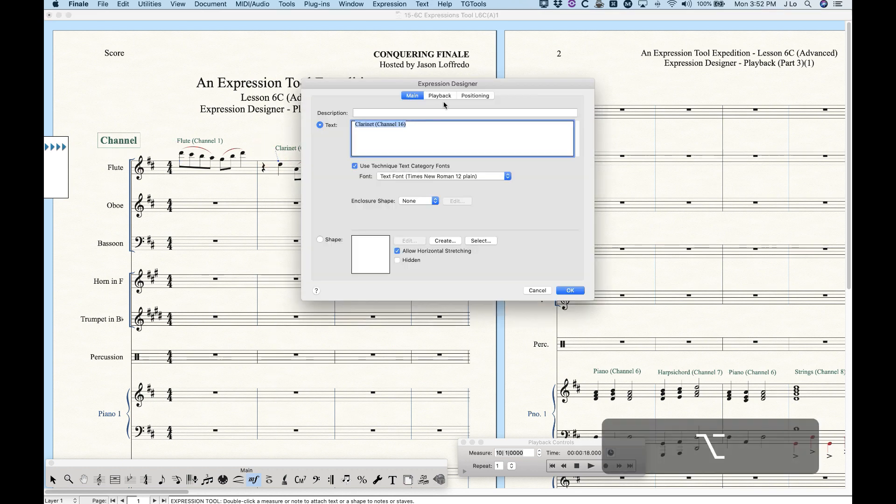
{"action": "left_click", "coordinate": [440, 96]}
{"action": "left_click", "coordinate": [570, 290]}
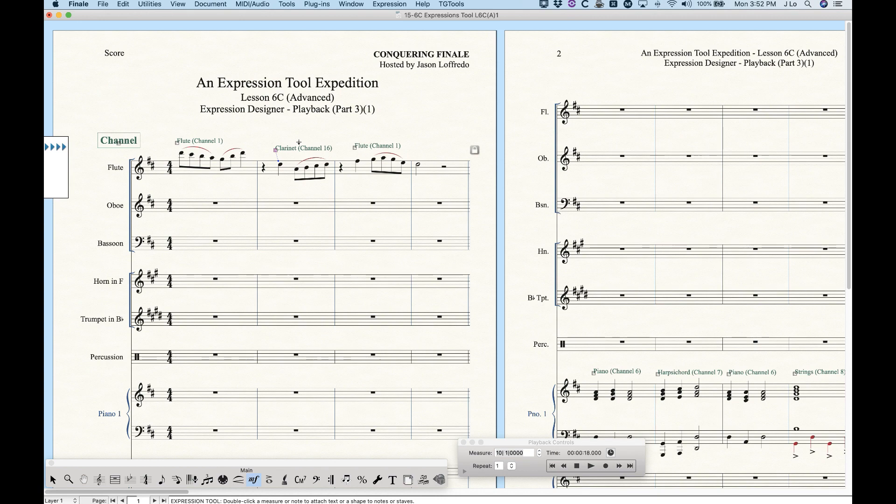
- Load Bb Clarinet Plr1 from the Finale Default Bank woodwinds into channel 16 of Bank 1's ARIA Player
{"action": "key", "text": "alt+super+u"}
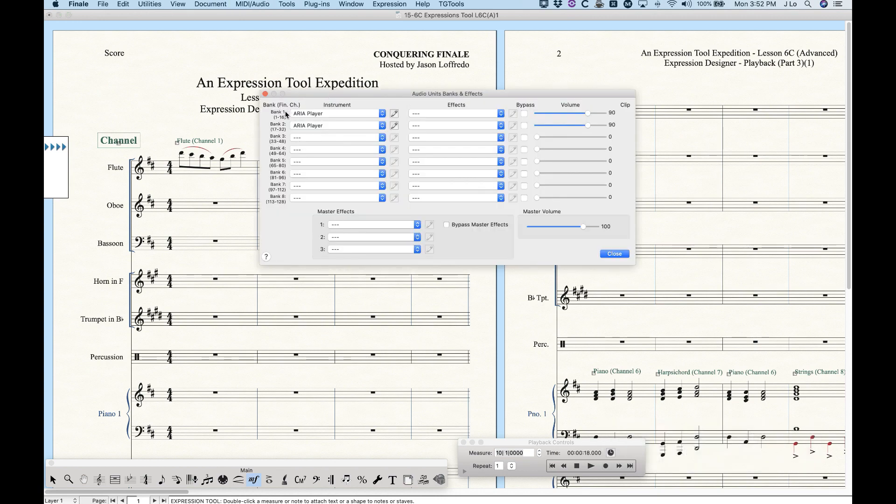
{"action": "left_click", "coordinate": [394, 115]}
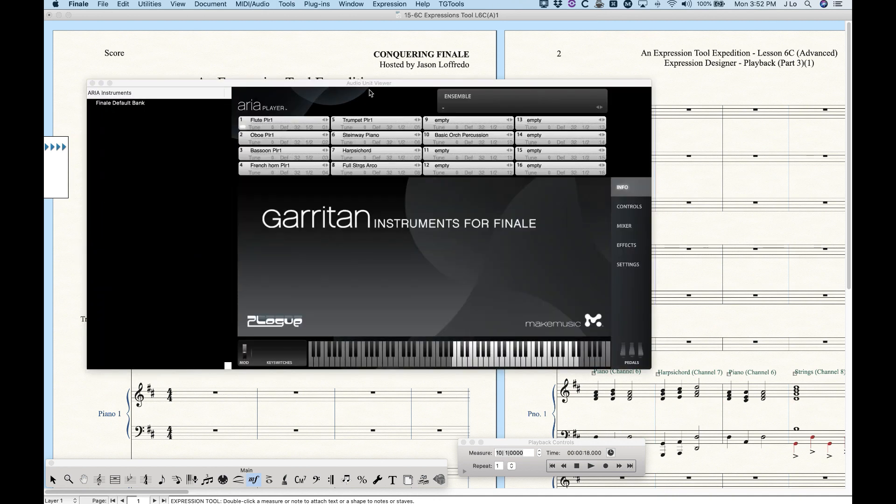
{"action": "left_click", "coordinate": [540, 167]}
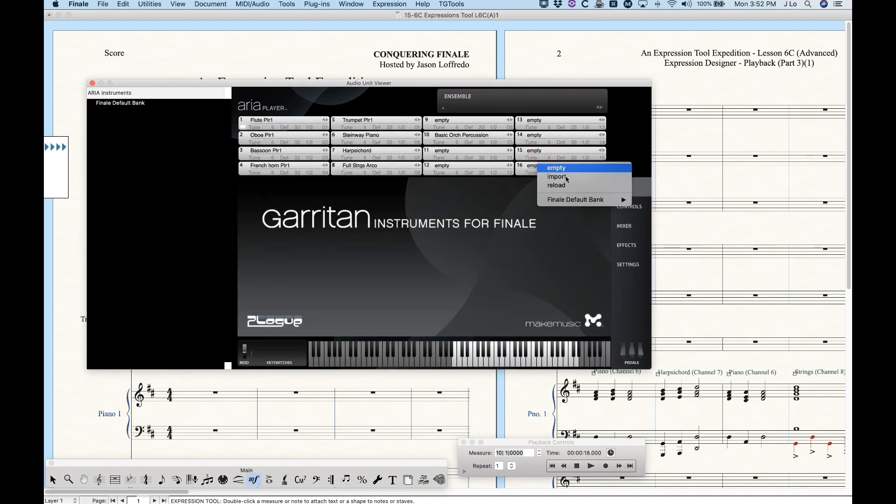
{"action": "mouse_move", "coordinate": [585, 200]}
{"action": "mouse_move", "coordinate": [667, 202]}
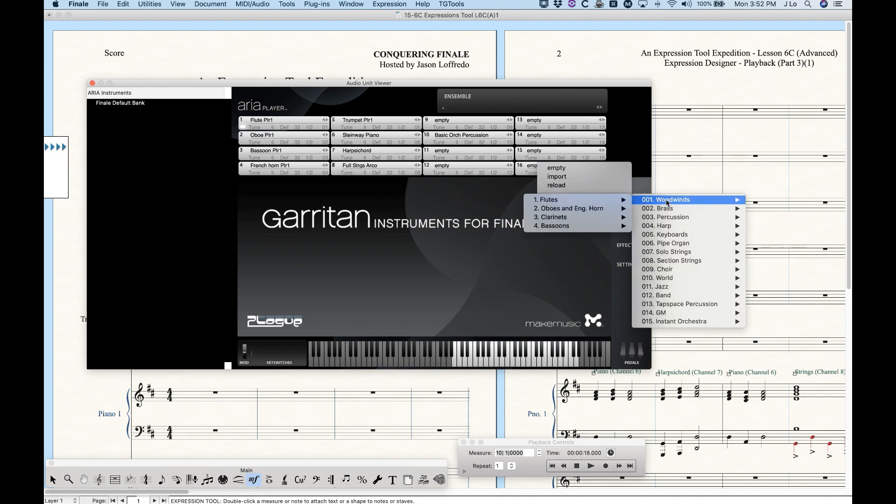
{"action": "mouse_move", "coordinate": [561, 218]}
{"action": "left_click", "coordinate": [477, 226]}
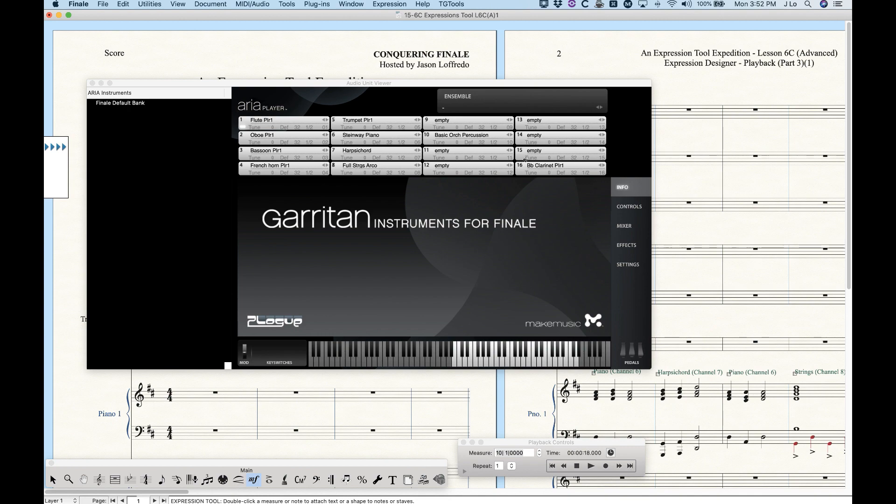
{"action": "left_click", "coordinate": [92, 83]}
{"action": "left_click", "coordinate": [614, 254]}
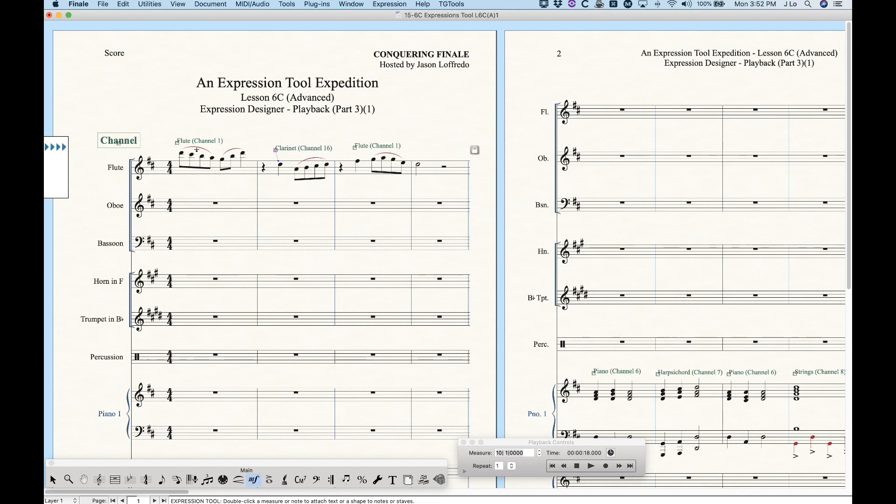
- Play the flute staff from measure 1 to hear its flute and clarinet channel switches, then look for the Change Instrument command
{"action": "left_click", "coordinate": [577, 466]}
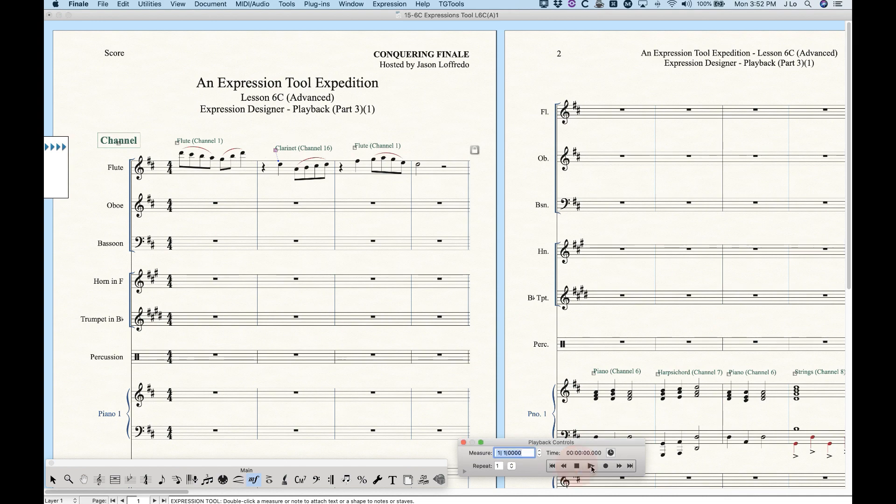
{"action": "left_click", "coordinate": [591, 466]}
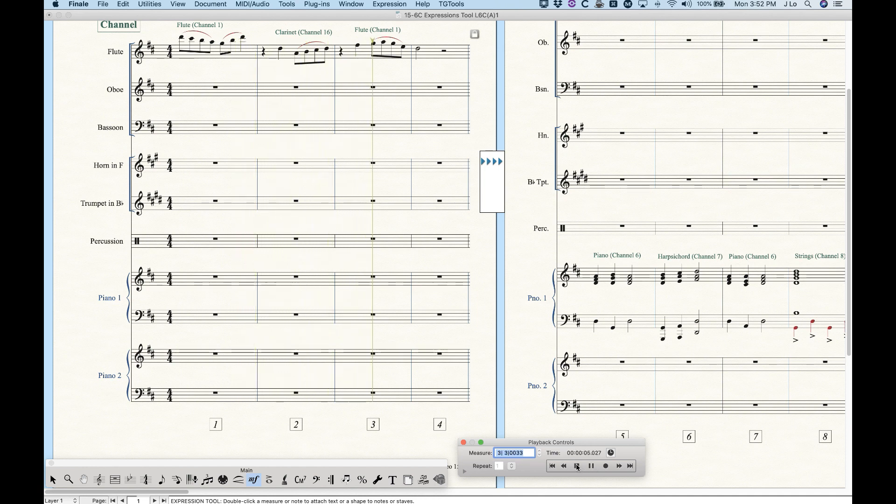
{"action": "left_click", "coordinate": [578, 466]}
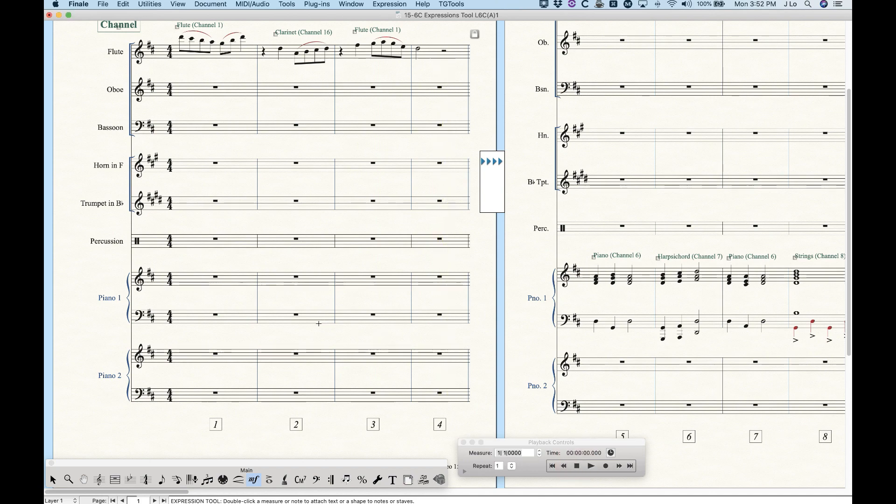
{"action": "scroll", "coordinate": [318, 324], "scroll_direction": "up", "scroll_amount": 5}
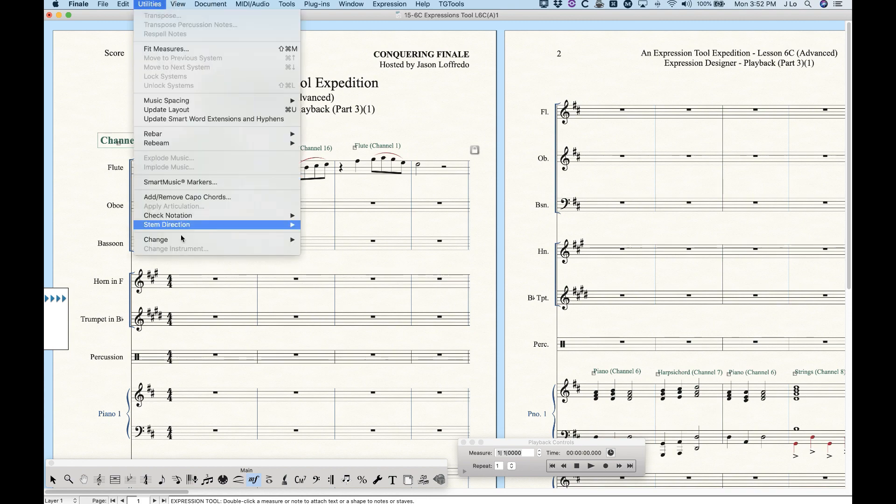
{"action": "left_click", "coordinate": [154, 3]}
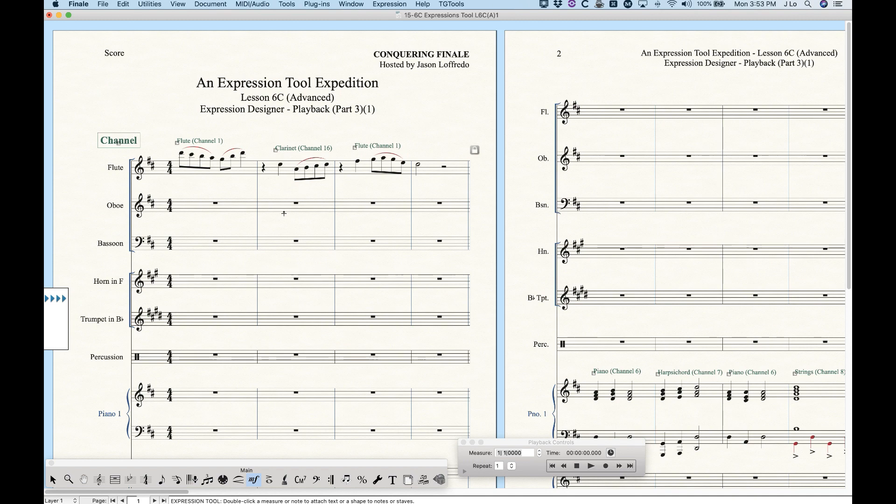
- Check the sounds on channels 6, 7 and 8 of Bank 1's ARIA Player for Piano 1, then close Audio Units Banks & Effects
{"action": "scroll", "coordinate": [278, 212], "scroll_direction": "right", "scroll_amount": 5}
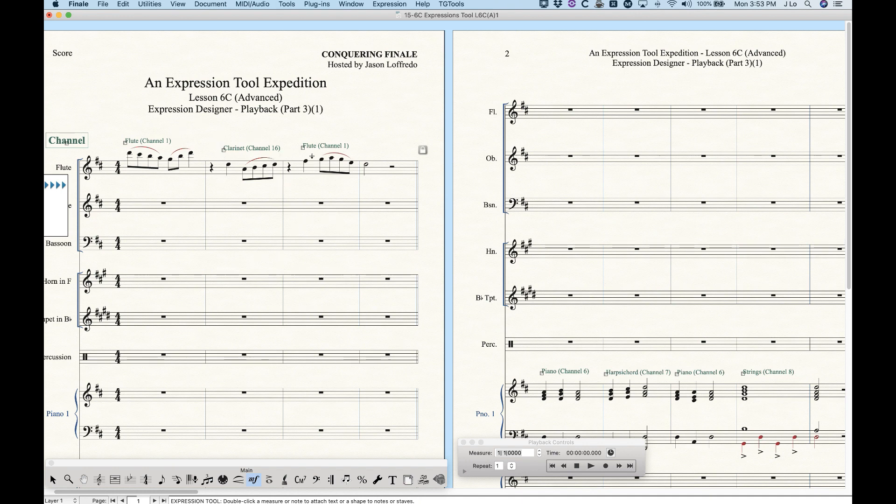
{"action": "scroll", "coordinate": [267, 249], "scroll_direction": "right", "scroll_amount": 5}
{"action": "scroll", "coordinate": [267, 249], "scroll_direction": "right", "scroll_amount": 12}
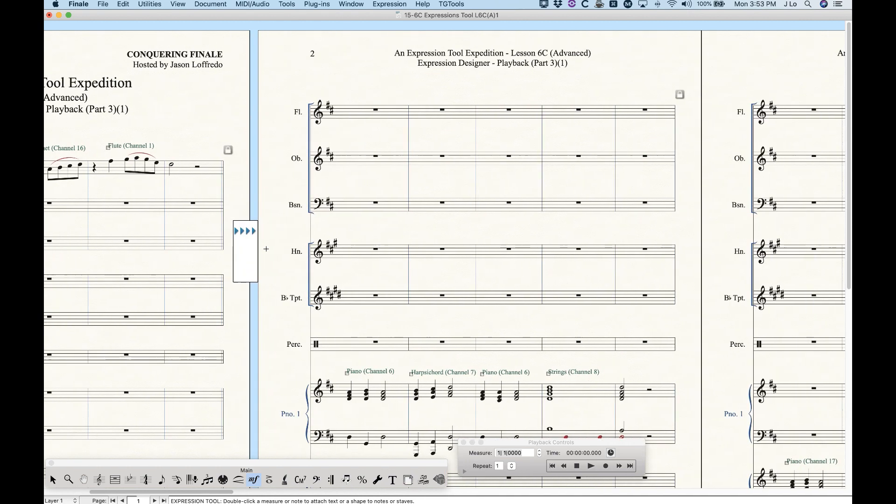
{"action": "scroll", "coordinate": [266, 248], "scroll_direction": "right", "scroll_amount": 3}
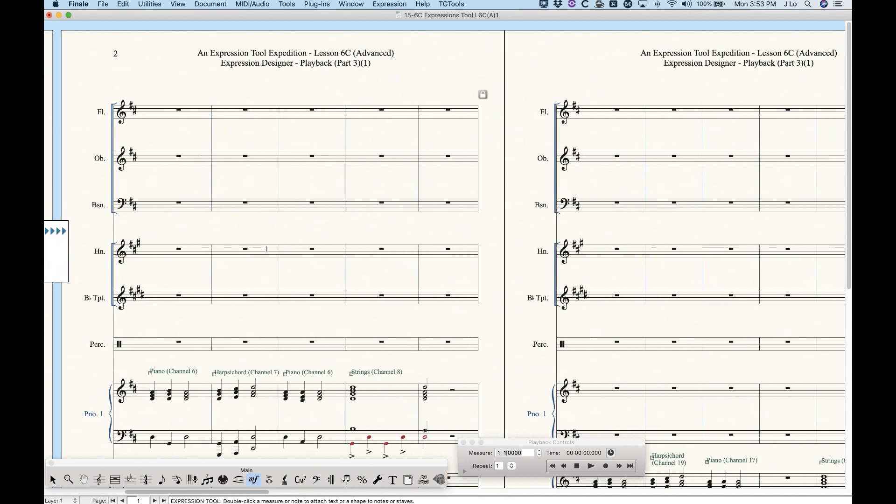
{"action": "scroll", "coordinate": [266, 249], "scroll_direction": "down", "scroll_amount": 8}
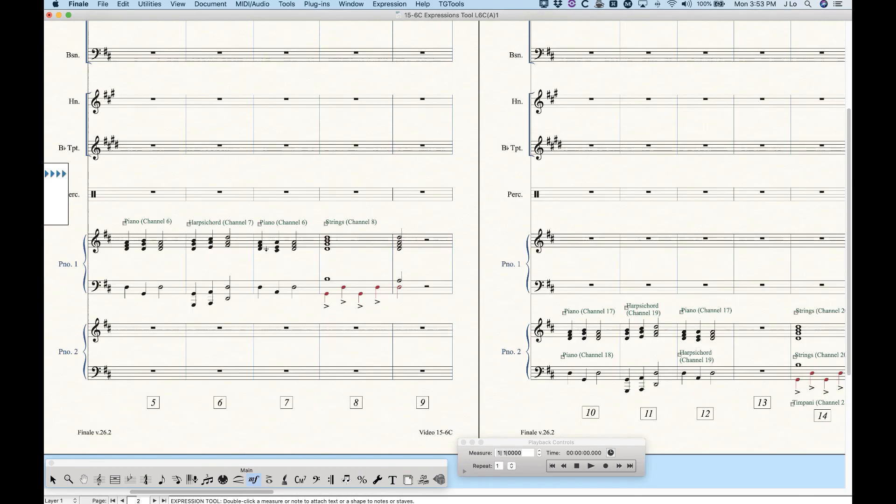
{"action": "scroll", "coordinate": [166, 267], "scroll_direction": "left", "scroll_amount": 1}
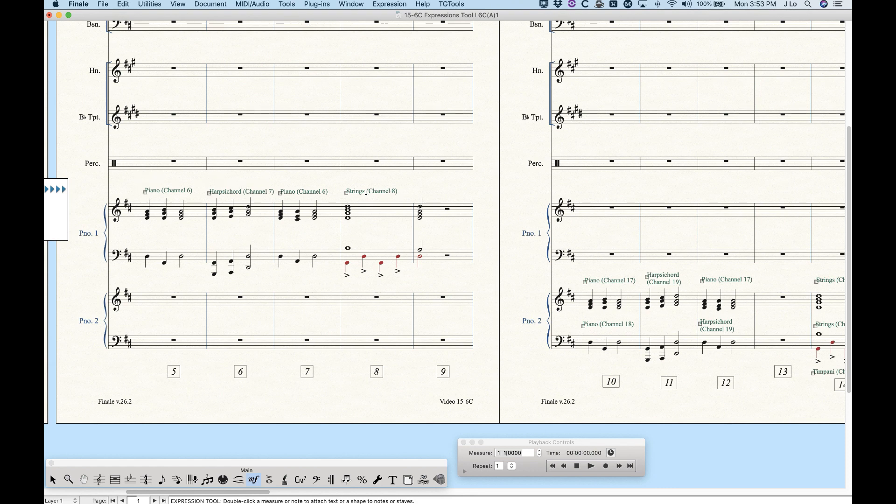
{"action": "key", "text": "alt+super+u"}
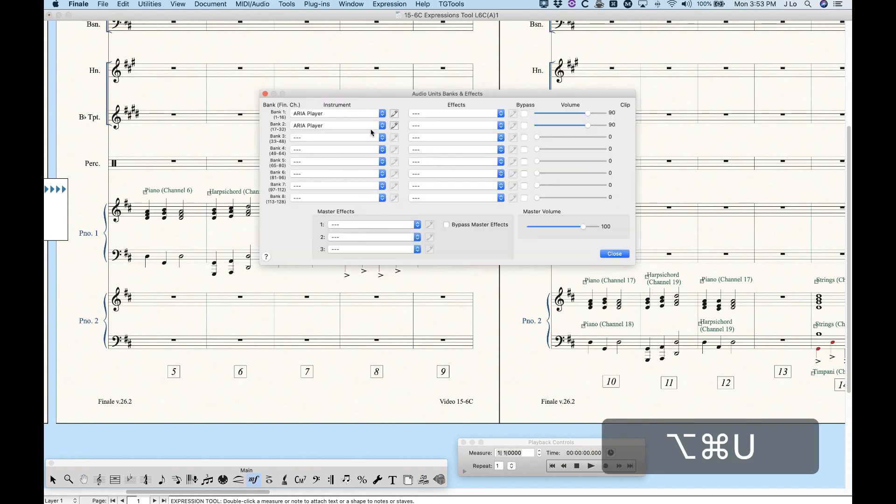
{"action": "left_click", "coordinate": [394, 113]}
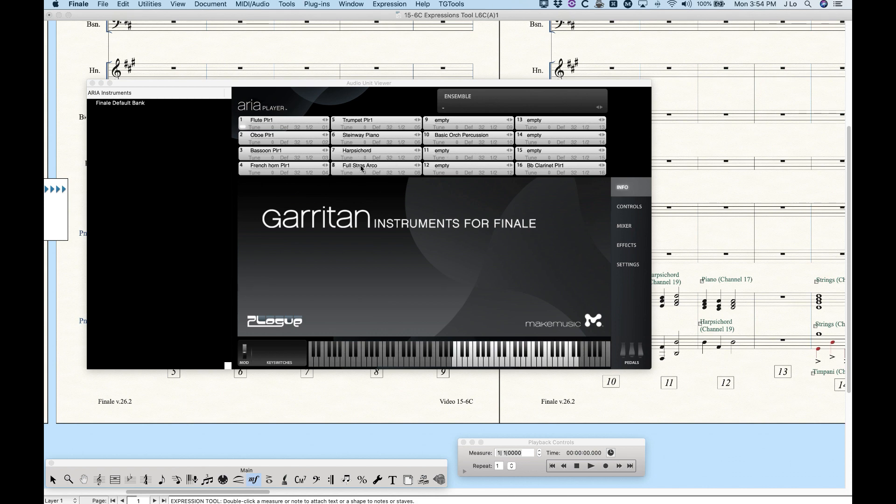
{"action": "left_click", "coordinate": [93, 84]}
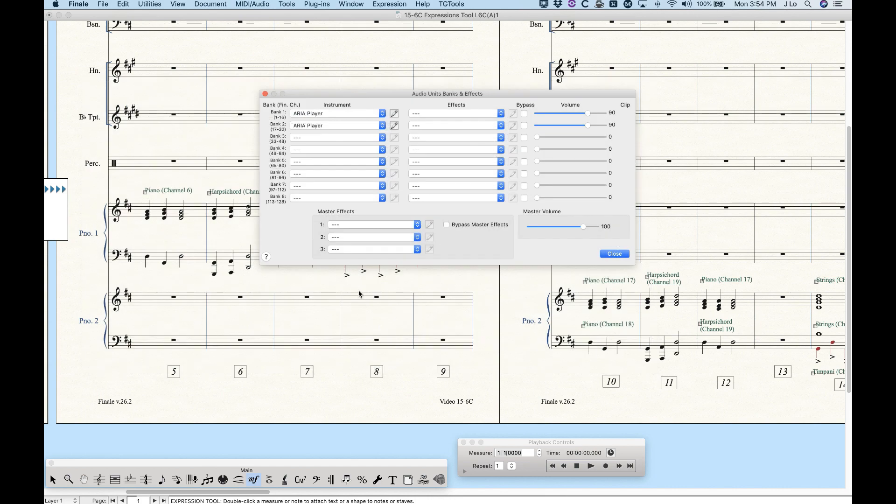
{"action": "left_click", "coordinate": [614, 255]}
- Play measures 5 to 9 to hear the Piano 1 part's piano, harpsichord and strings channel switches, then stop playback
{"action": "scroll", "coordinate": [351, 303], "scroll_direction": "up", "scroll_amount": 5}
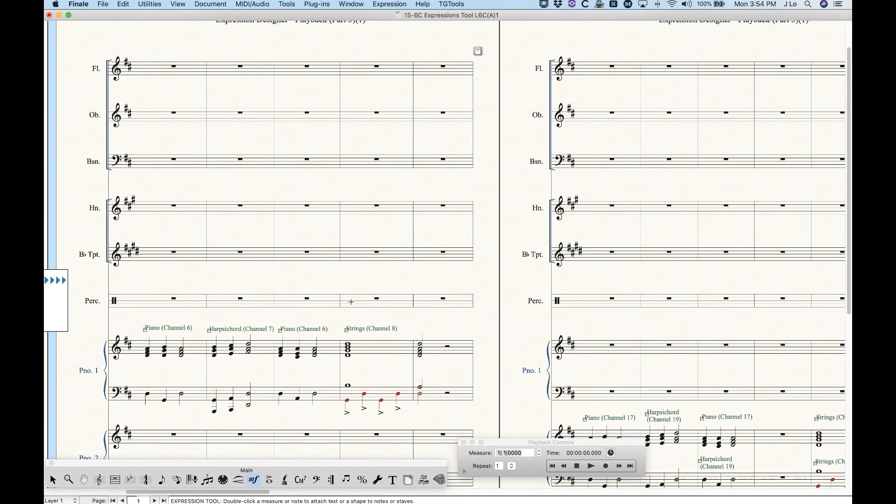
{"action": "key", "text": "super+minus"}
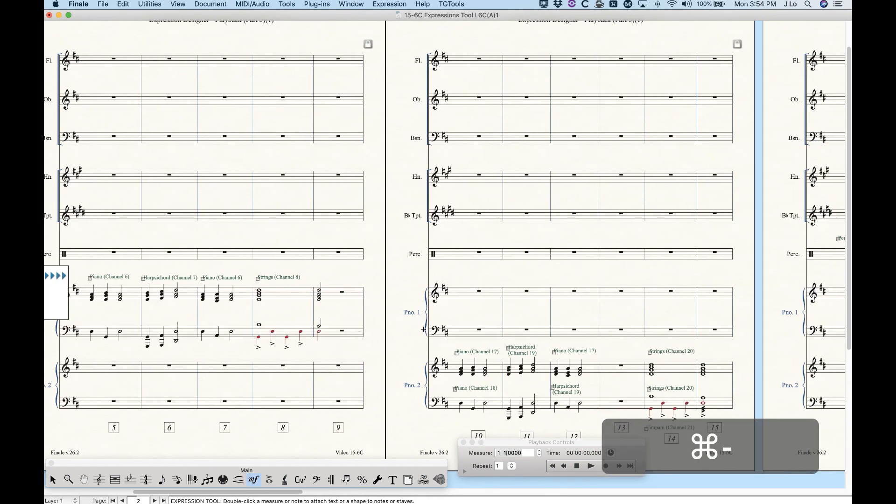
{"action": "left_click", "coordinate": [590, 466]}
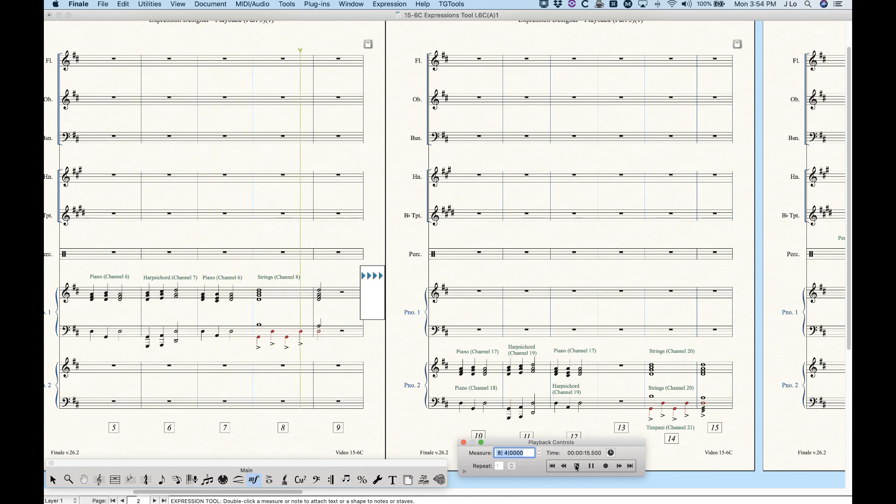
{"action": "left_click", "coordinate": [578, 466]}
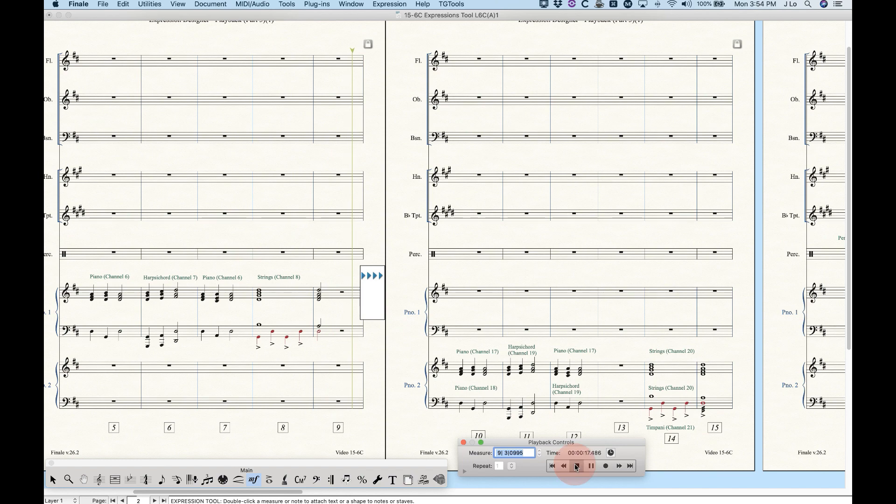
- Examine the piano, harpsichord, strings and timpani channel expressions on the two Piano 2 staves in measures 10 to 15
{"action": "scroll", "coordinate": [387, 377], "scroll_direction": "right", "scroll_amount": 5}
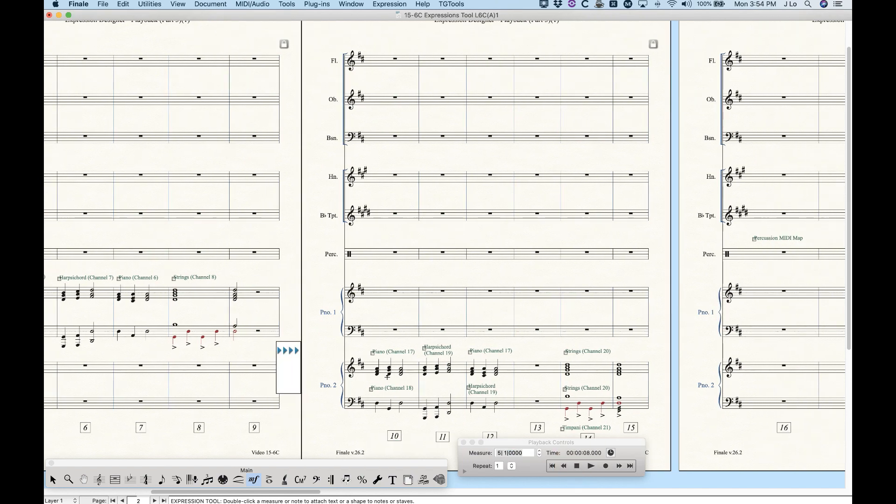
{"action": "scroll", "coordinate": [387, 378], "scroll_direction": "right", "scroll_amount": 4}
{"action": "scroll", "coordinate": [387, 377], "scroll_direction": "right", "scroll_amount": 3}
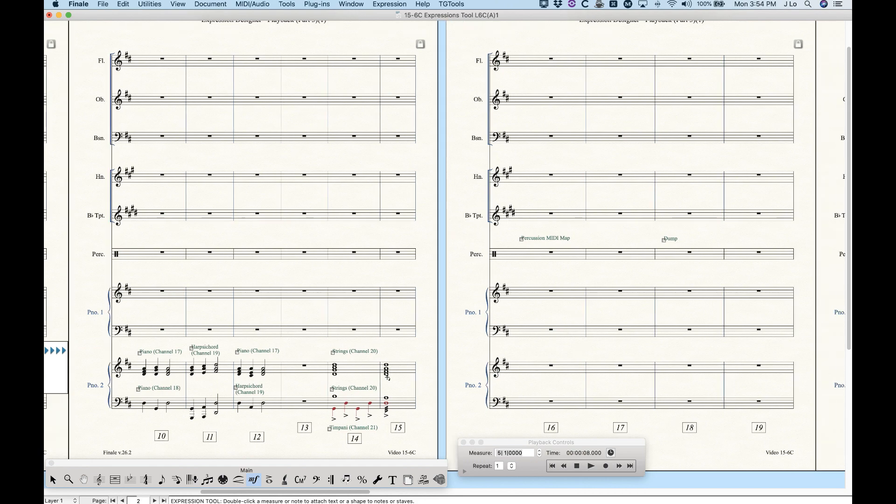
{"action": "key", "text": "super+equal"}
{"action": "key", "text": "super+equal"}
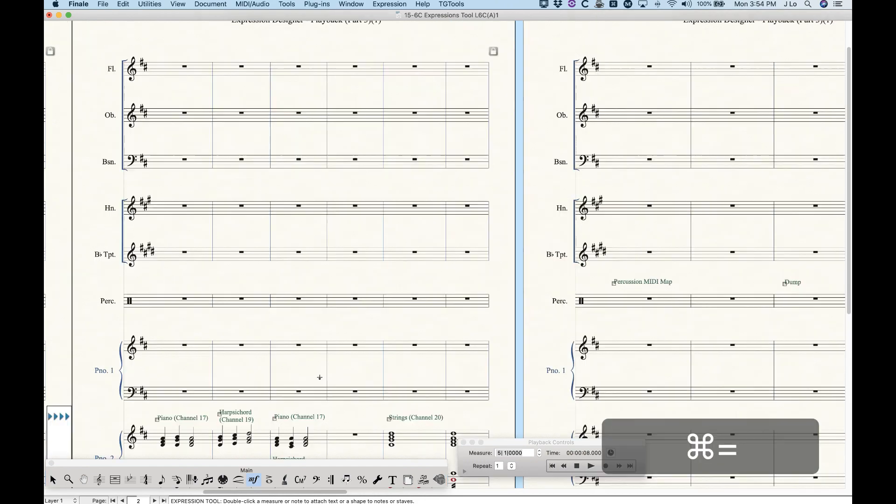
{"action": "scroll", "coordinate": [317, 380], "scroll_direction": "down", "scroll_amount": 8}
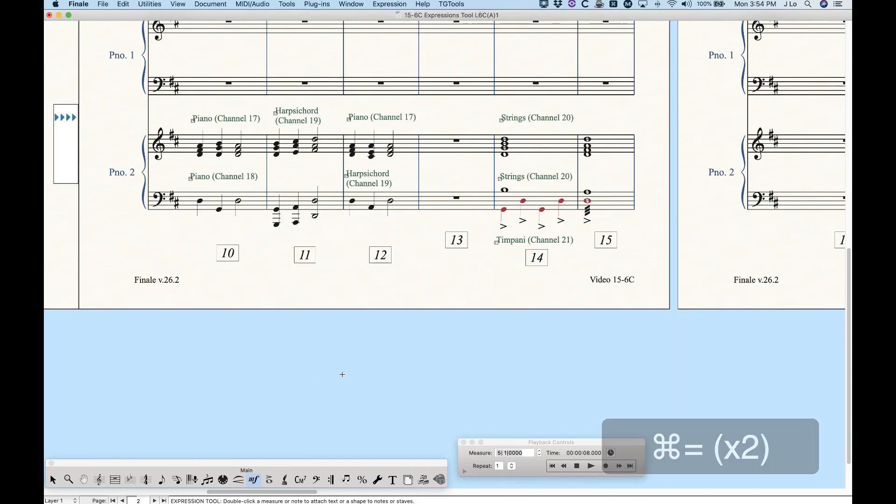
{"action": "scroll", "coordinate": [317, 283], "scroll_direction": "right", "scroll_amount": 2}
{"action": "scroll", "coordinate": [186, 317], "scroll_direction": "left", "scroll_amount": 2}
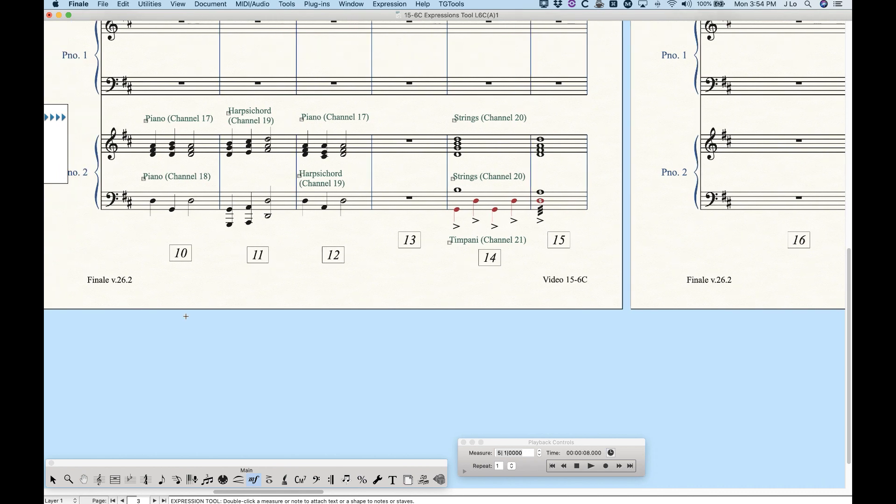
{"action": "scroll", "coordinate": [205, 307], "scroll_direction": "left", "scroll_amount": 1}
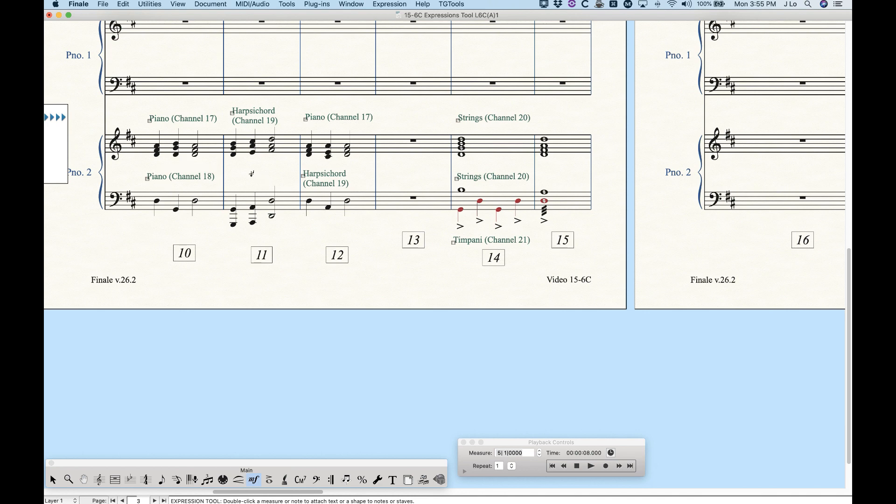
- Inspect the bank and channel assignments of Piano 2's two staves in the ScoreManager, including Layers 1 and 2 of Staff 3
{"action": "key", "text": "super+k"}
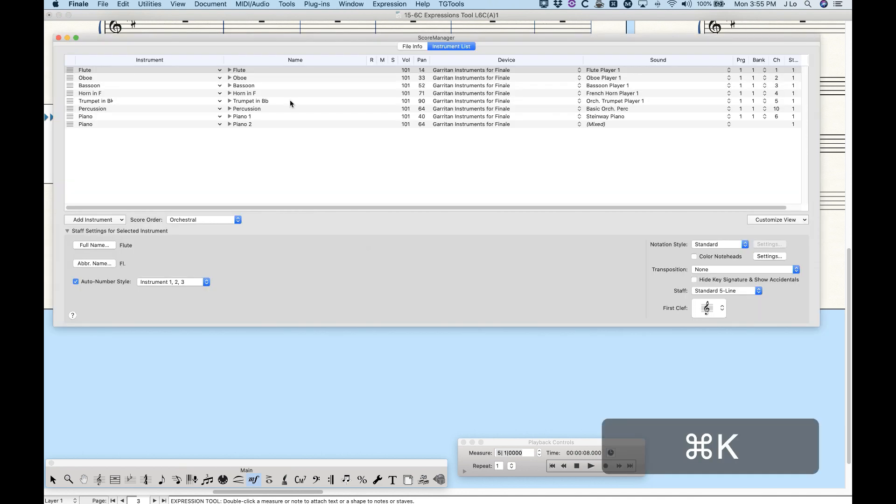
{"action": "left_click", "coordinate": [75, 125]}
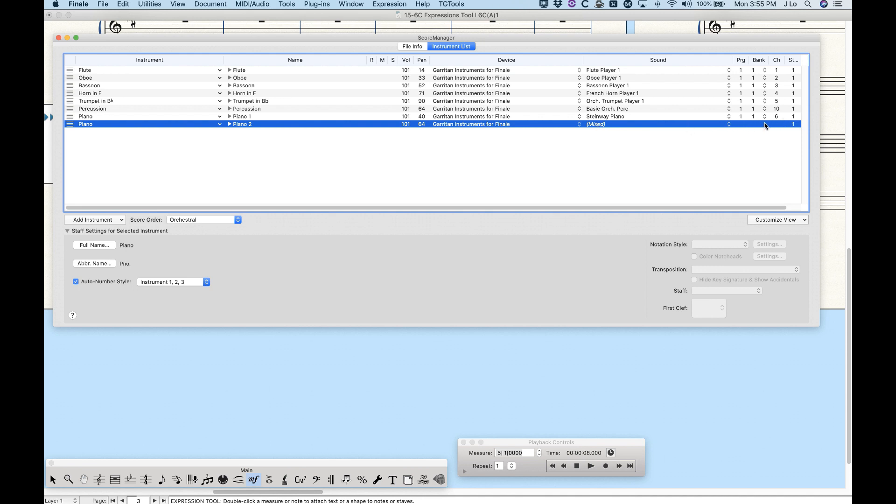
{"action": "left_click", "coordinate": [230, 124]}
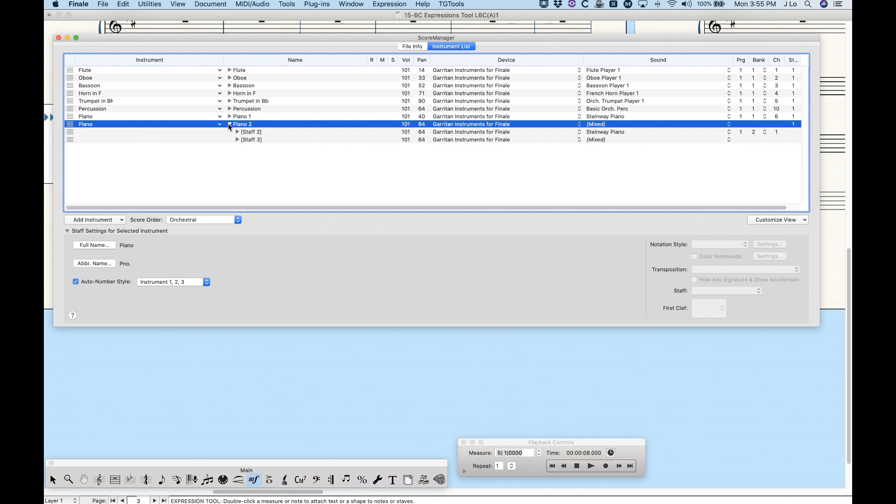
{"action": "left_click", "coordinate": [69, 132]}
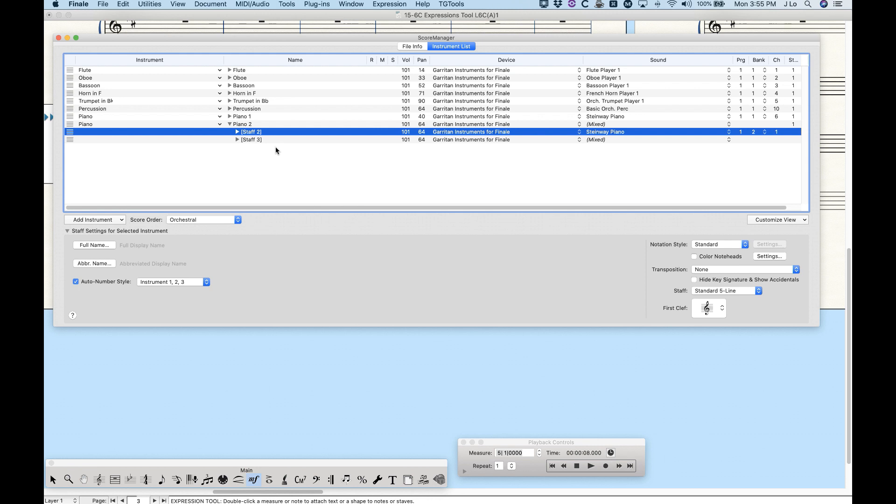
{"action": "left_click", "coordinate": [71, 139]}
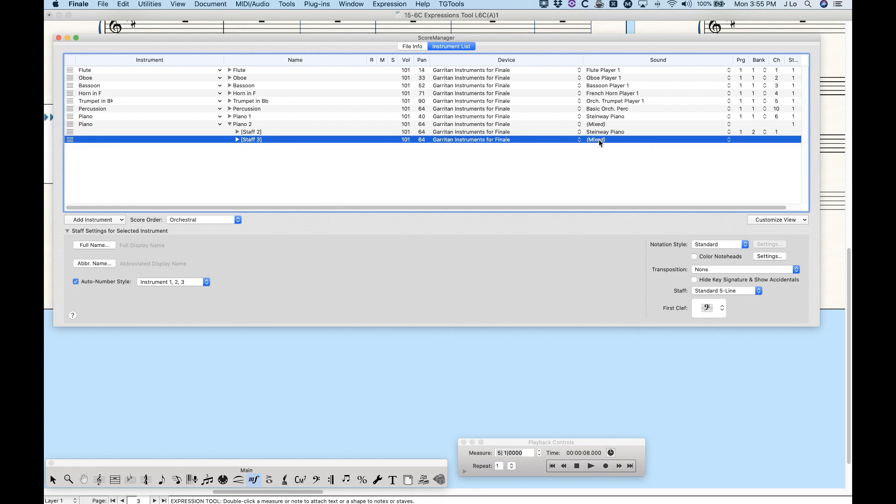
{"action": "left_click", "coordinate": [237, 140]}
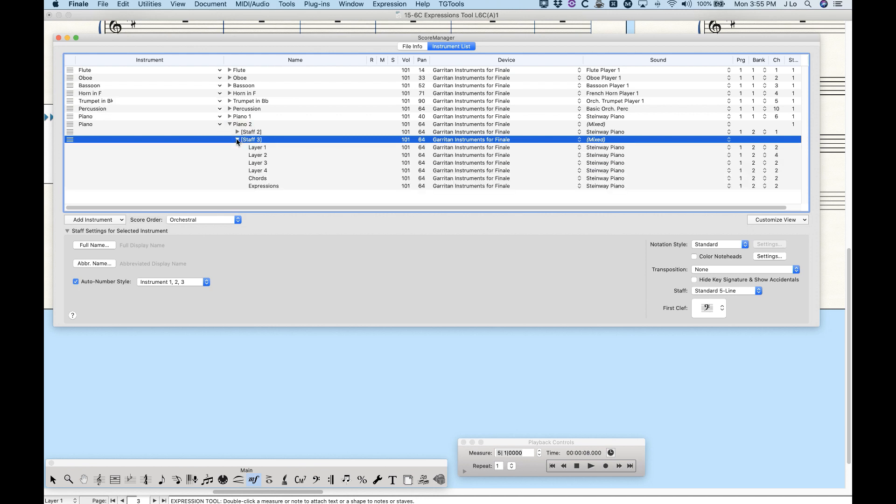
{"action": "left_click", "coordinate": [259, 148]}
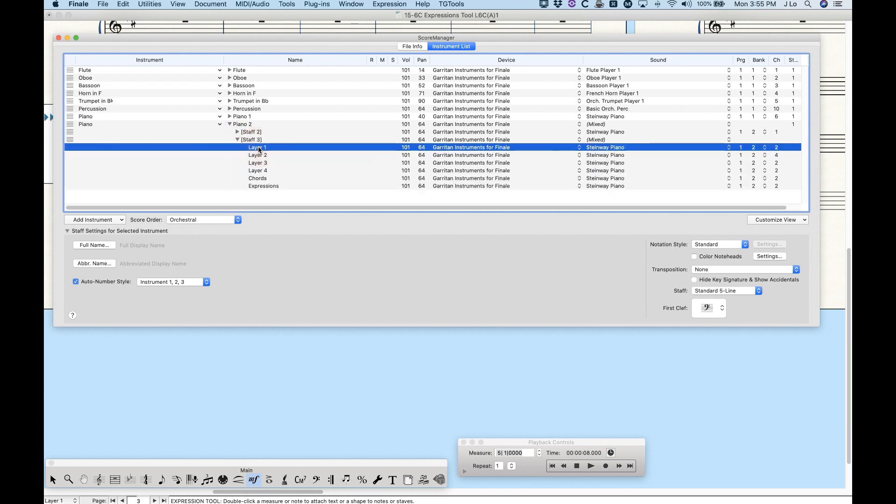
{"action": "left_click", "coordinate": [259, 156]}
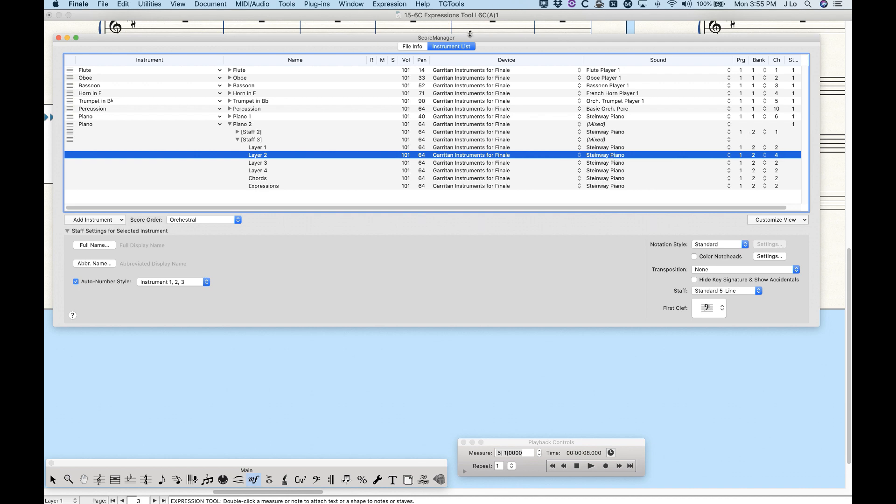
- Reposition the ScoreManager and compare Staff 3 of Piano 2 with the individual layer assignments of Staff 2
{"action": "left_click_drag", "start_coordinate": [364, 37], "coordinate": [351, 96]}
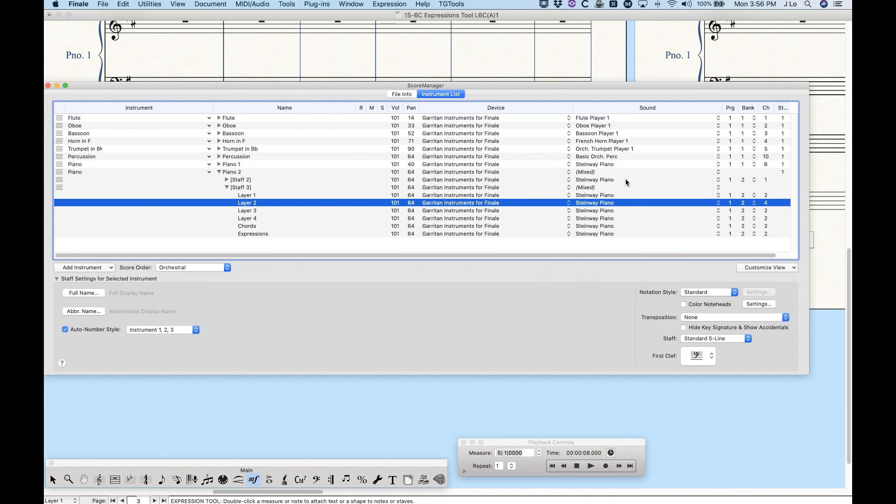
{"action": "left_click", "coordinate": [240, 188]}
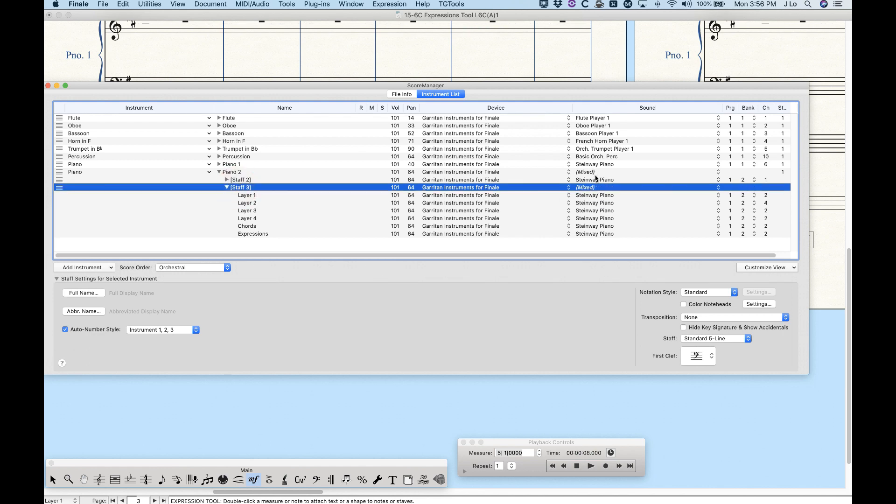
{"action": "left_click", "coordinate": [226, 180]}
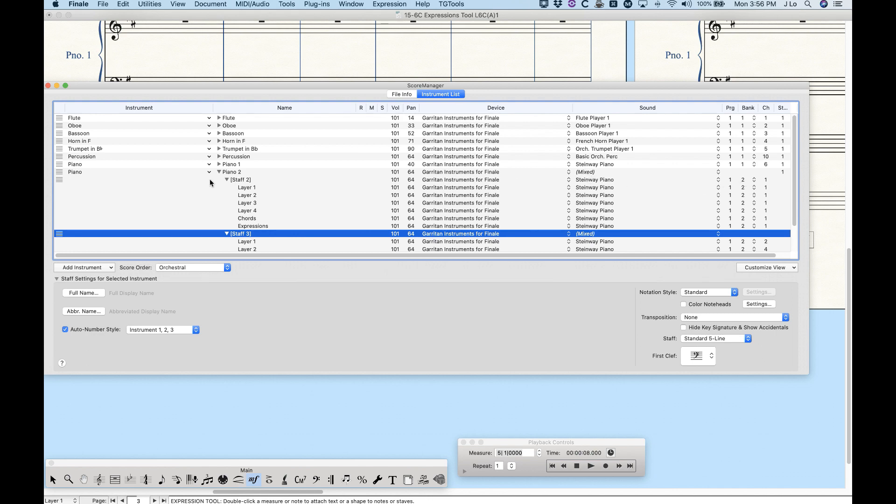
{"action": "left_click", "coordinate": [248, 181]}
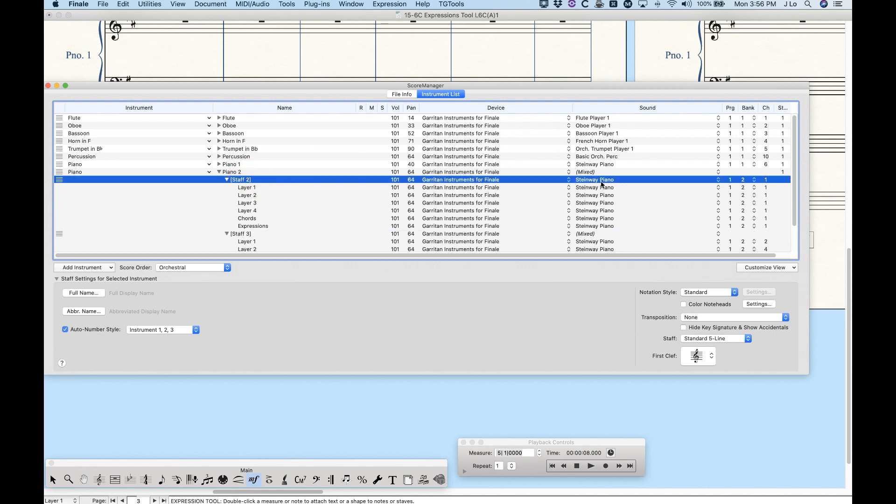
- Collapse Staff 2, Staff 3 and the Piano 2 entry in the instrument list, and close the ScoreManager
{"action": "left_click", "coordinate": [227, 180]}
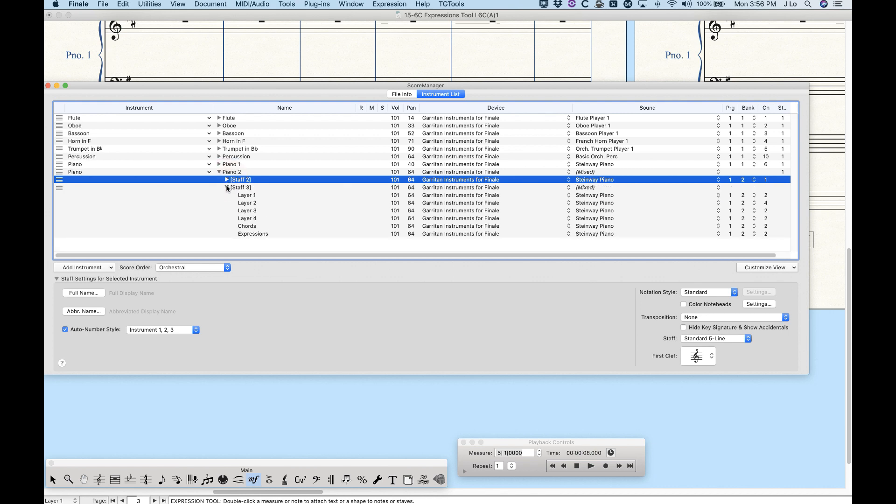
{"action": "left_click", "coordinate": [227, 187]}
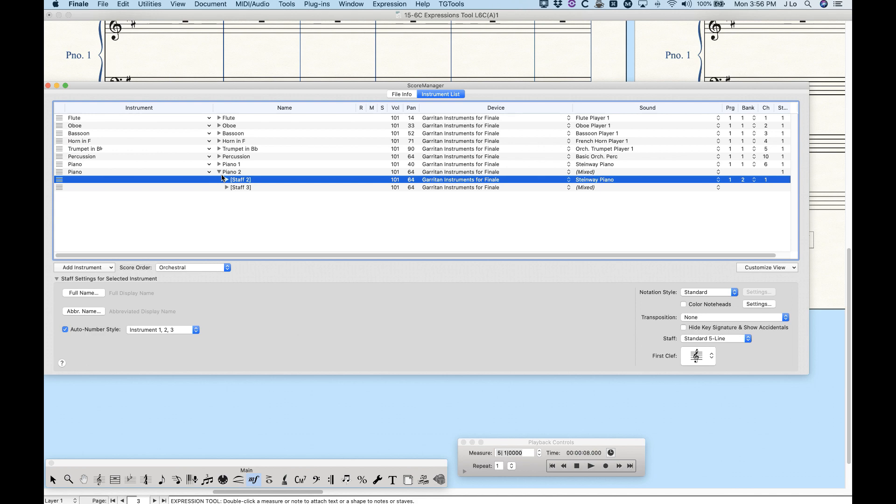
{"action": "left_click", "coordinate": [219, 172]}
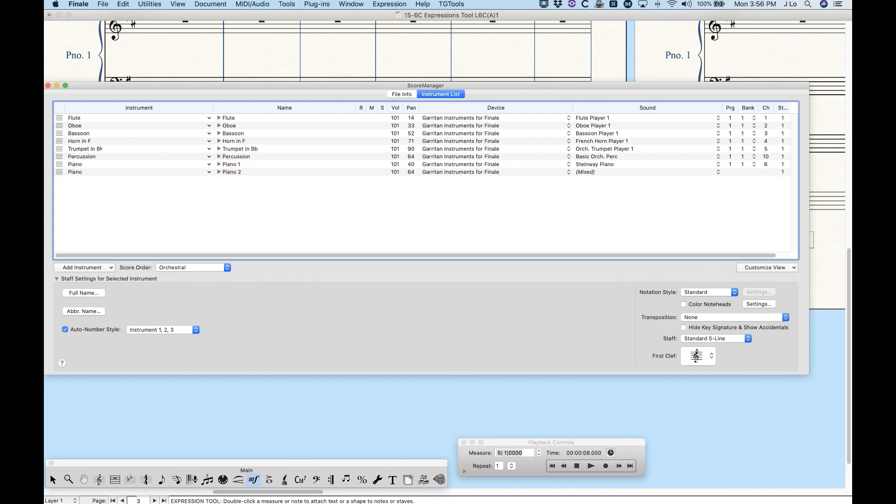
{"action": "left_click", "coordinate": [48, 86]}
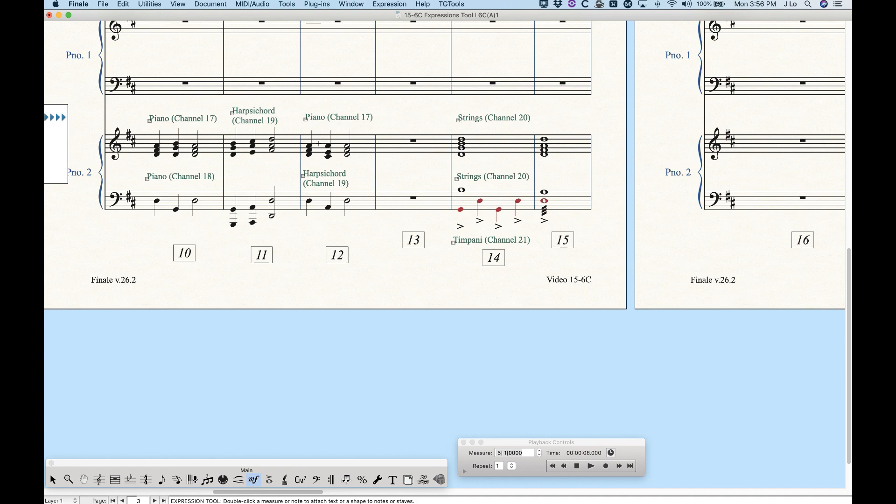
- Compare Piano 1's channel expressions in measures 5 to 9 with those on each Piano 2 staff in measures 10 to 15
{"action": "scroll", "coordinate": [319, 144], "scroll_direction": "left", "scroll_amount": 15}
{"action": "scroll", "coordinate": [305, 212], "scroll_direction": "up", "scroll_amount": 2}
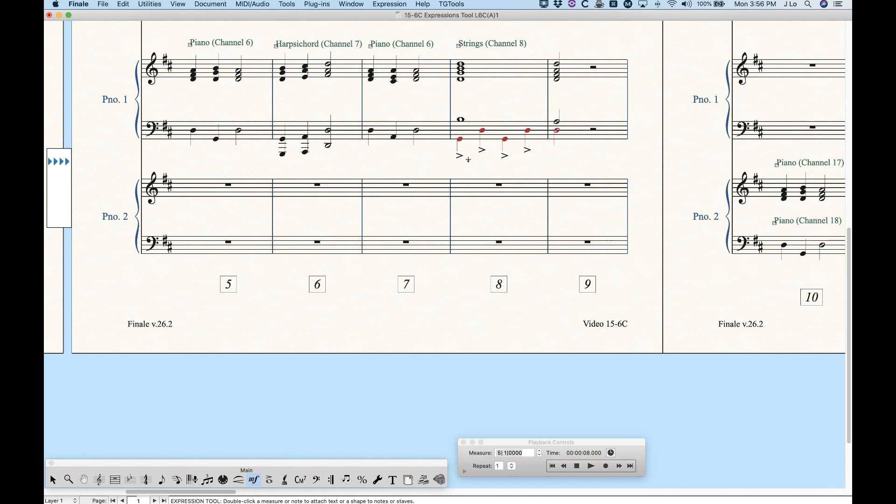
{"action": "scroll", "coordinate": [468, 160], "scroll_direction": "right", "scroll_amount": 3}
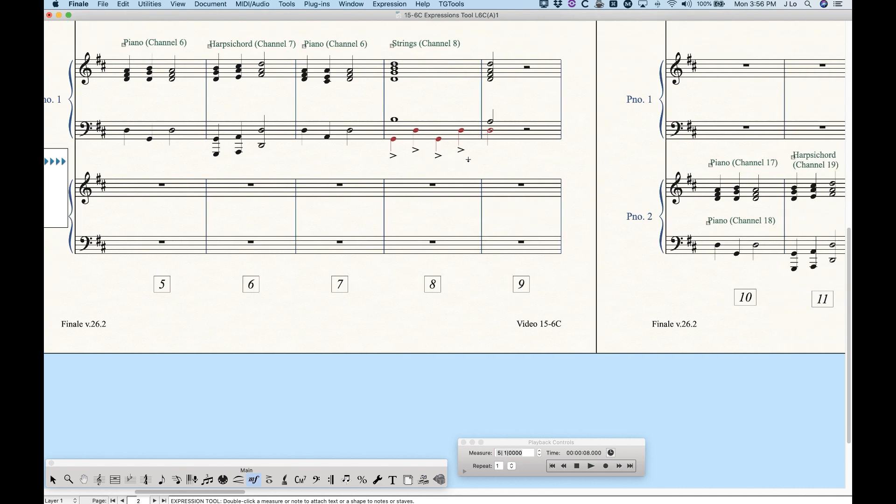
{"action": "scroll", "coordinate": [469, 160], "scroll_direction": "right", "scroll_amount": 15}
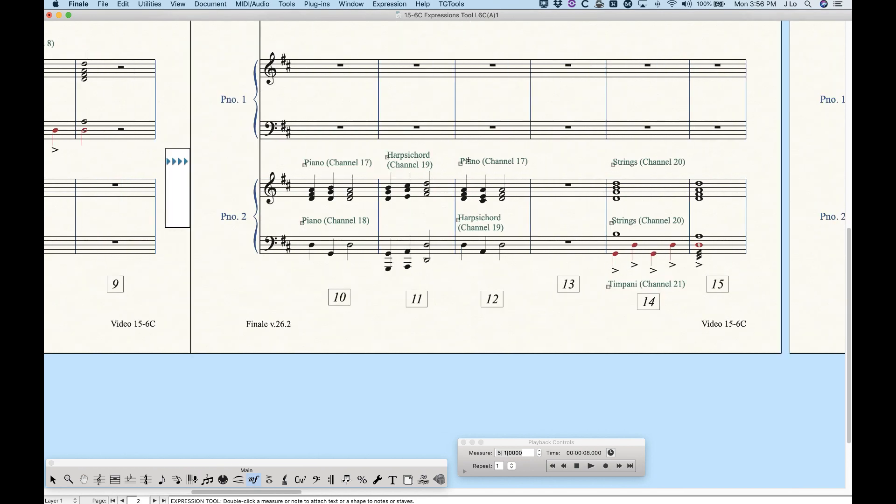
{"action": "scroll", "coordinate": [468, 160], "scroll_direction": "right", "scroll_amount": 5}
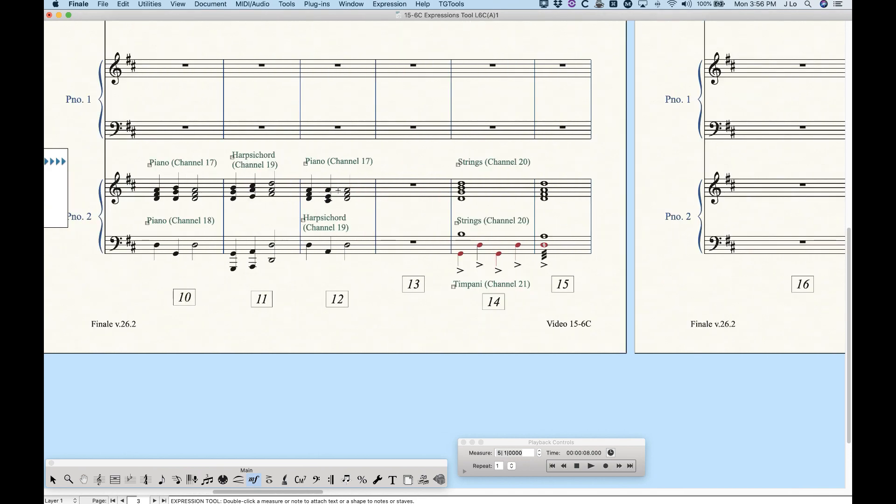
{"action": "scroll", "coordinate": [286, 146], "scroll_direction": "down", "scroll_amount": 1}
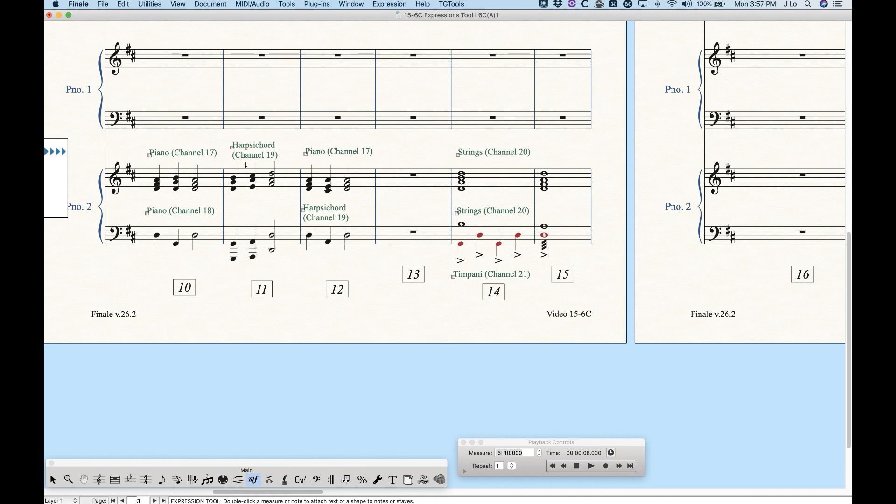
{"action": "left_click", "coordinate": [231, 146]}
{"action": "scroll", "coordinate": [366, 278], "scroll_direction": "right", "scroll_amount": 2}
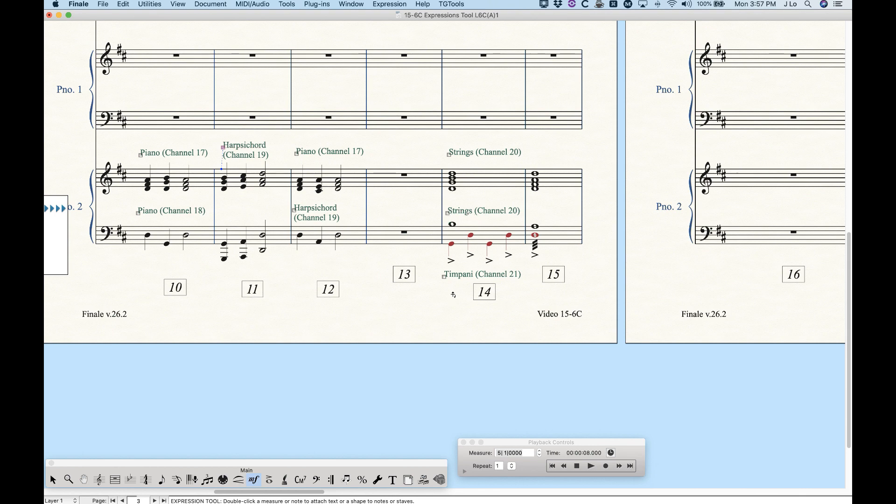
- Inspect the layer and playback settings in the Expression Assignment of the Strings (Channel 20) expression above Piano 2's treble staff in measure 14
{"action": "left_click", "coordinate": [449, 214]}
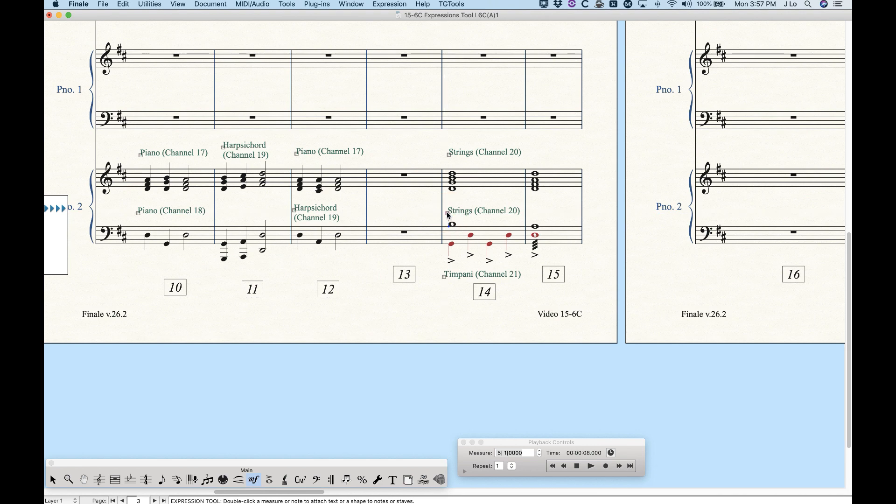
{"action": "left_click", "coordinate": [449, 155]}
{"action": "double_click", "coordinate": [449, 156], "text": "shift"}
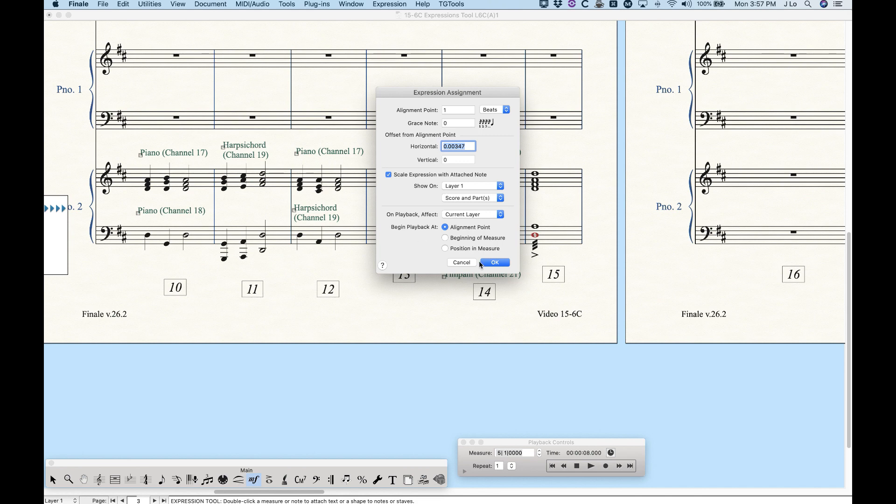
{"action": "left_click", "coordinate": [497, 263]}
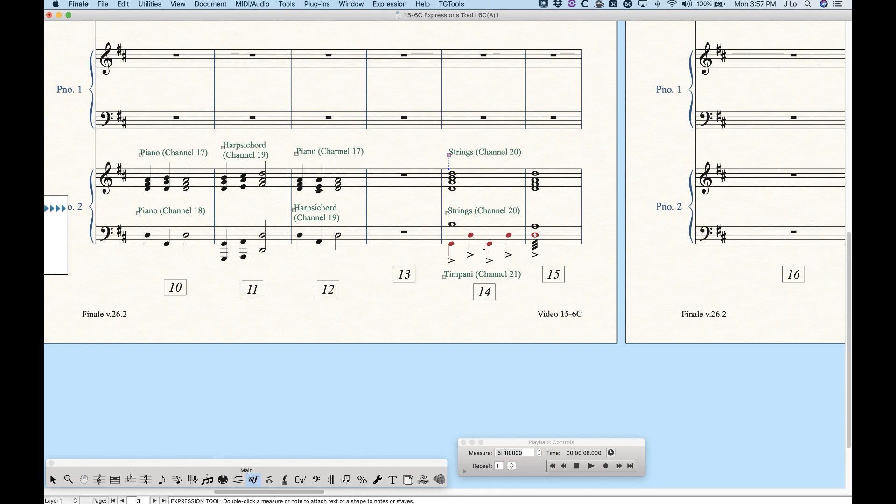
- Check which layer the Strings (Channel 20) and Timpani (Channel 21) expressions on Piano 2's bass staff affect on playback in measure 14
{"action": "left_click", "coordinate": [447, 214]}
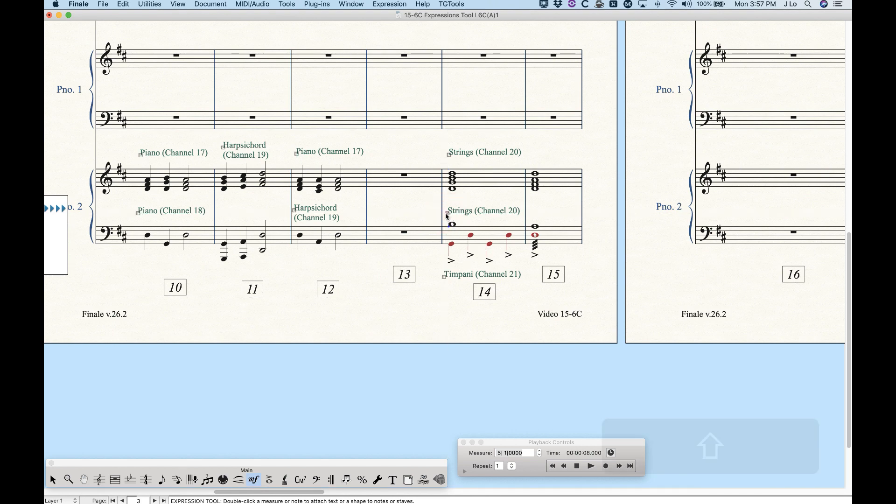
{"action": "double_click", "coordinate": [447, 213], "text": "shift"}
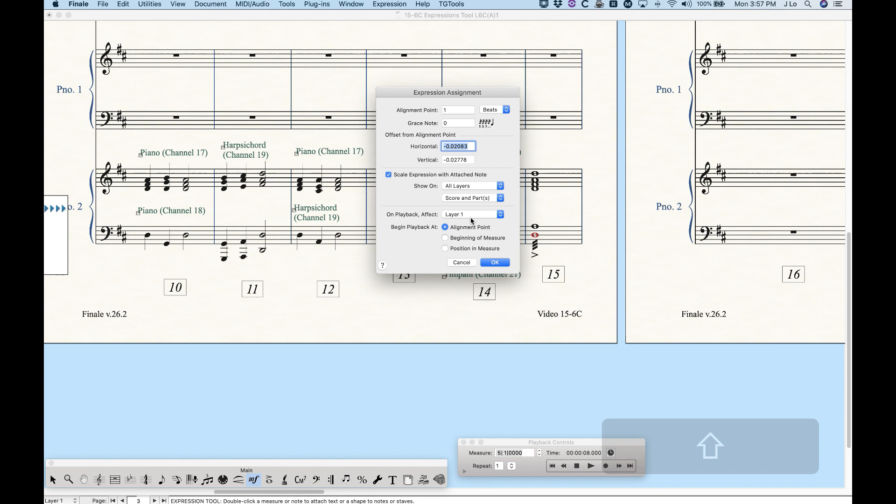
{"action": "left_click", "coordinate": [490, 263]}
{"action": "double_click", "coordinate": [444, 279], "text": "shift"}
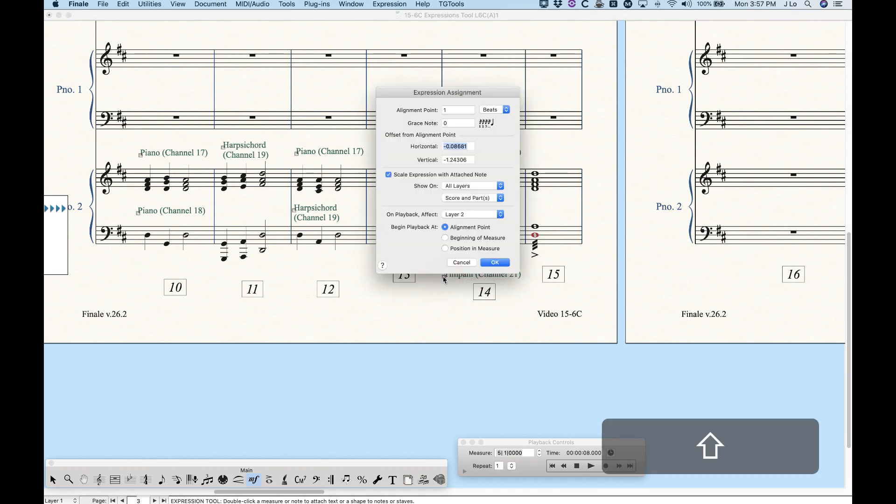
{"action": "left_click", "coordinate": [491, 261]}
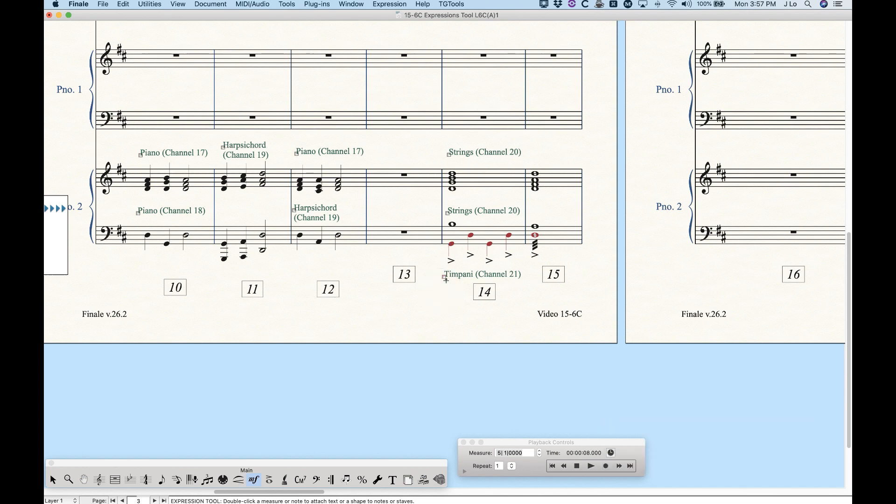
{"action": "double_click", "coordinate": [444, 277], "text": "shift"}
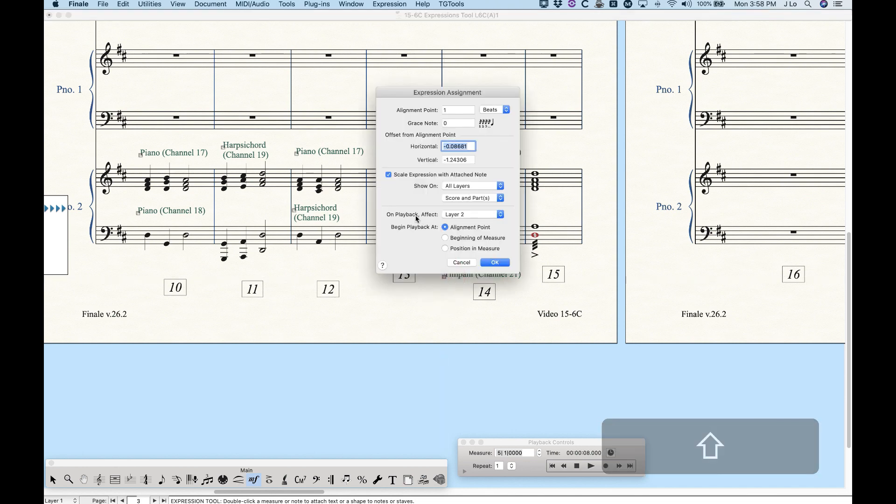
{"action": "left_click", "coordinate": [493, 263]}
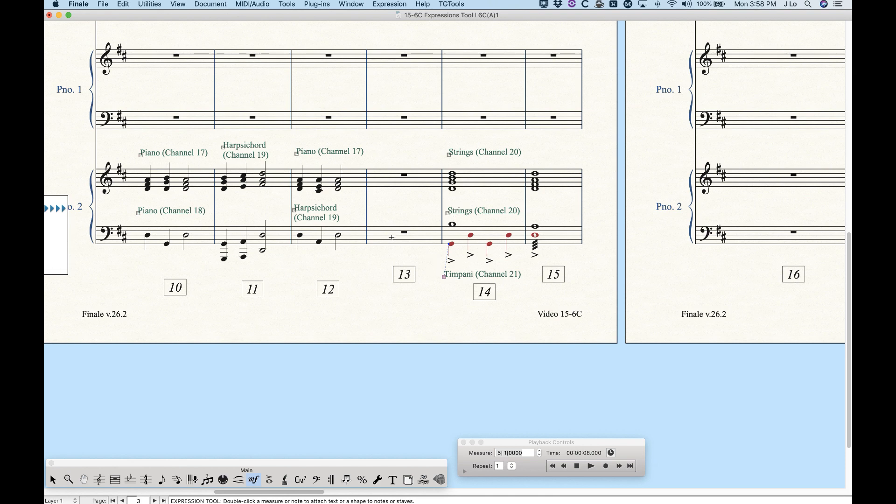
- Play the score from measure 10 to hear Piano 2's channel switches through measure 15, then stop playback
{"action": "scroll", "coordinate": [383, 291], "scroll_direction": "right", "scroll_amount": 1}
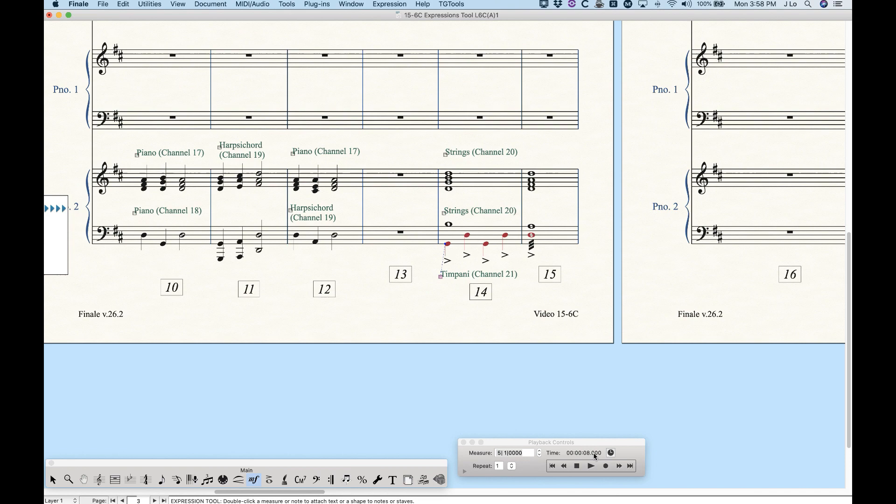
{"action": "left_click", "coordinate": [577, 466]}
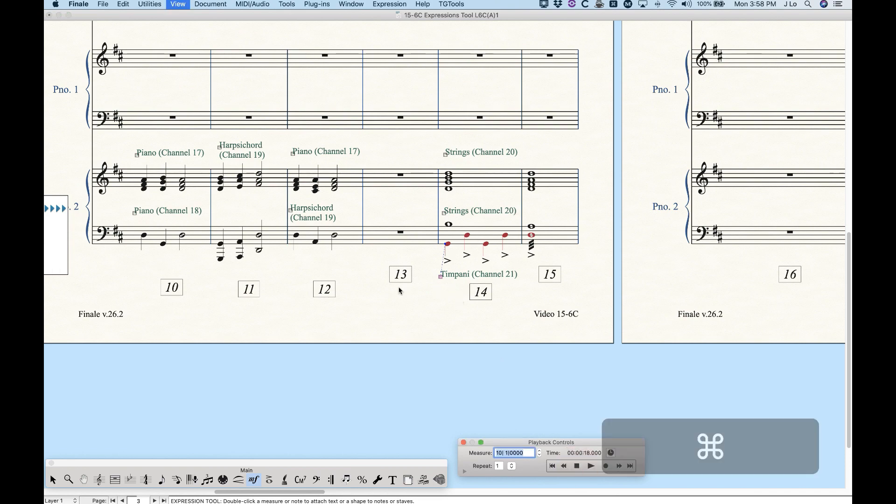
{"action": "key", "text": "super+minus"}
{"action": "key", "text": "super+minus"}
{"action": "key", "text": "super+minus"}
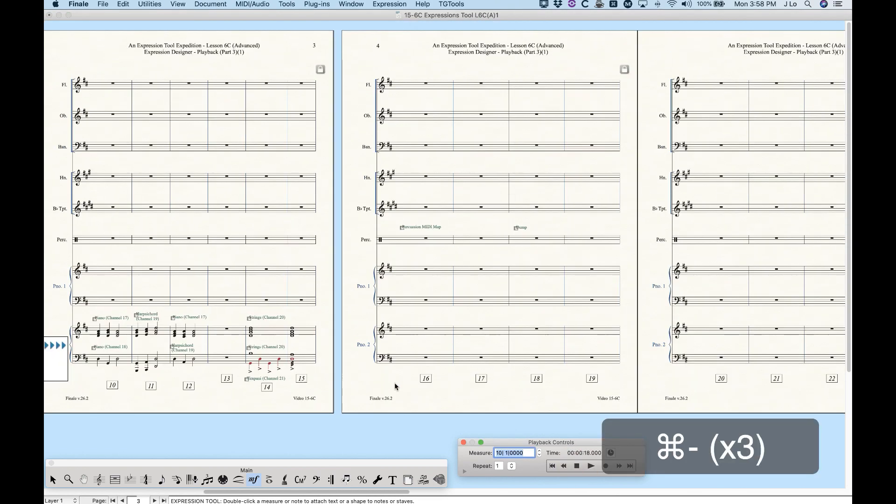
{"action": "left_click", "coordinate": [590, 467]}
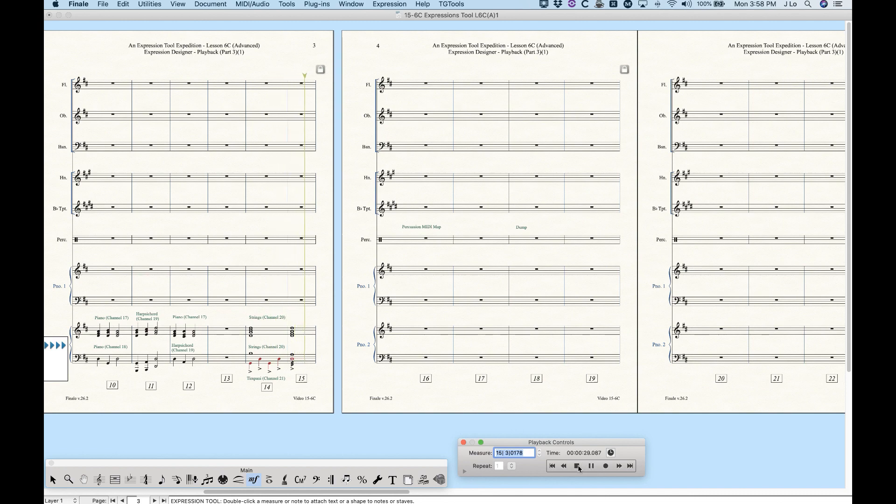
{"action": "left_click", "coordinate": [419, 376]}
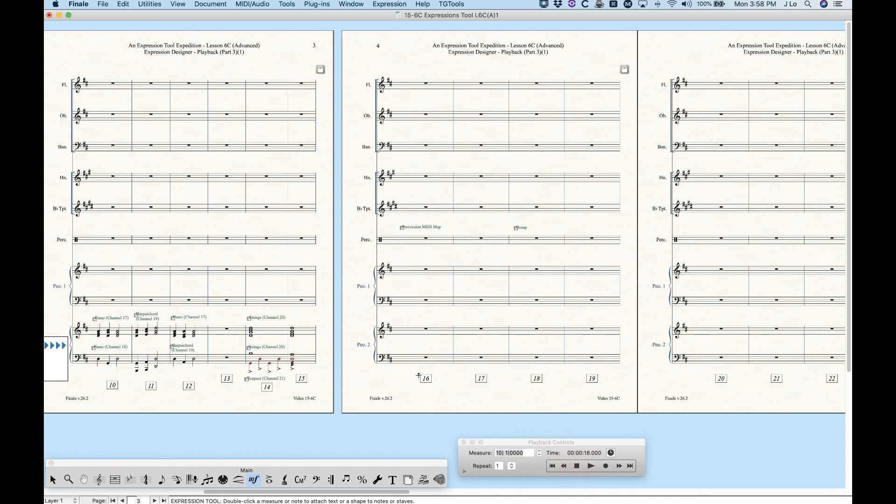
- Return to the score's first page and switch to the Patch Change document, 15-6C Expressions Tool L6C(A)2
{"action": "key", "text": "super+equal"}
{"action": "key", "text": "super+equal"}
{"action": "key", "text": "super+equal"}
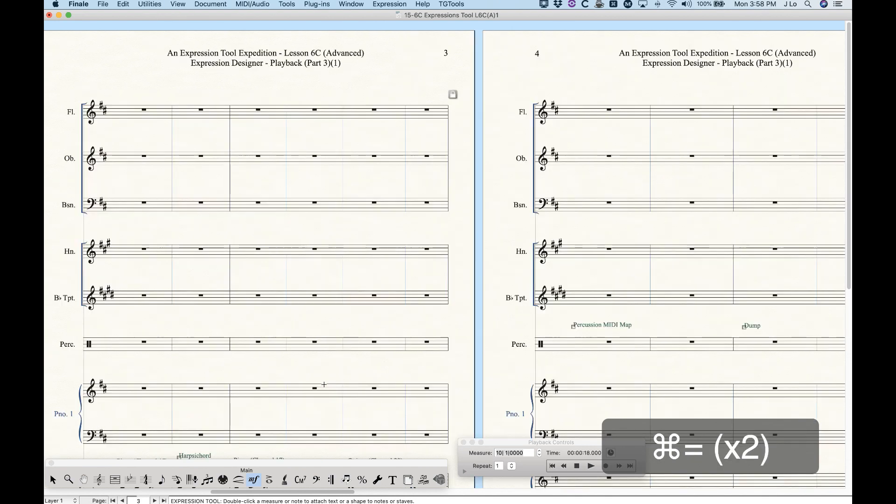
{"action": "scroll", "coordinate": [324, 384], "scroll_direction": "down", "scroll_amount": 10}
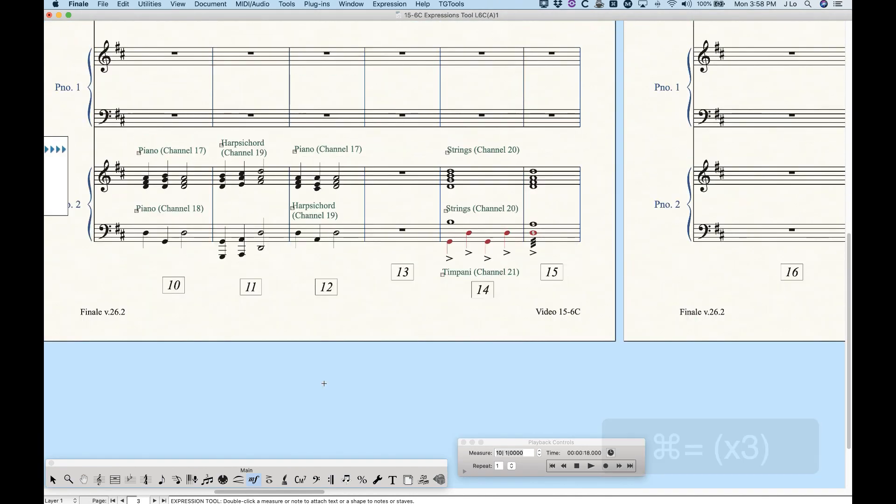
{"action": "scroll", "coordinate": [338, 364], "scroll_direction": "left", "scroll_amount": 2}
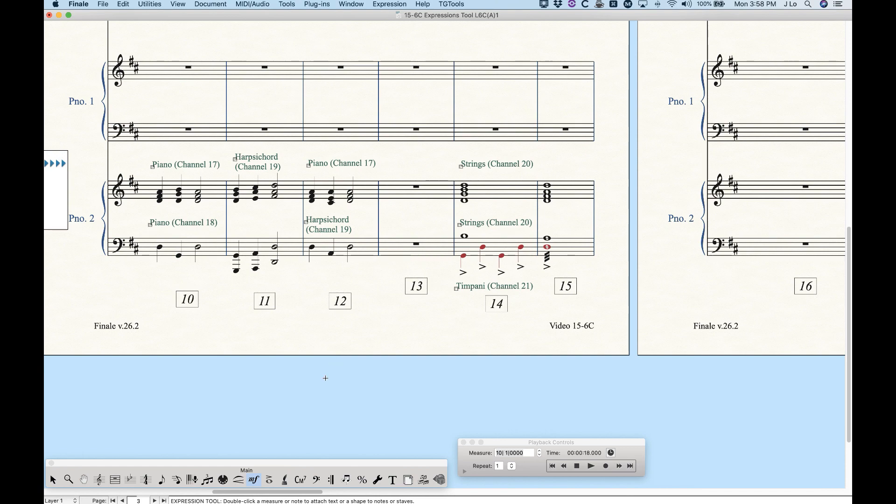
{"action": "scroll", "coordinate": [325, 377], "scroll_direction": "up", "scroll_amount": 10}
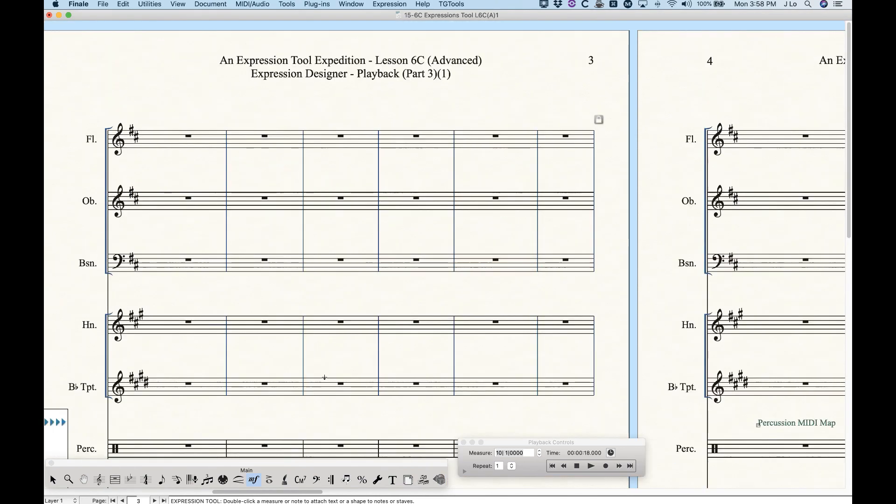
{"action": "scroll", "coordinate": [322, 376], "scroll_direction": "left", "scroll_amount": 12}
{"action": "scroll", "coordinate": [320, 376], "scroll_direction": "left", "scroll_amount": 15}
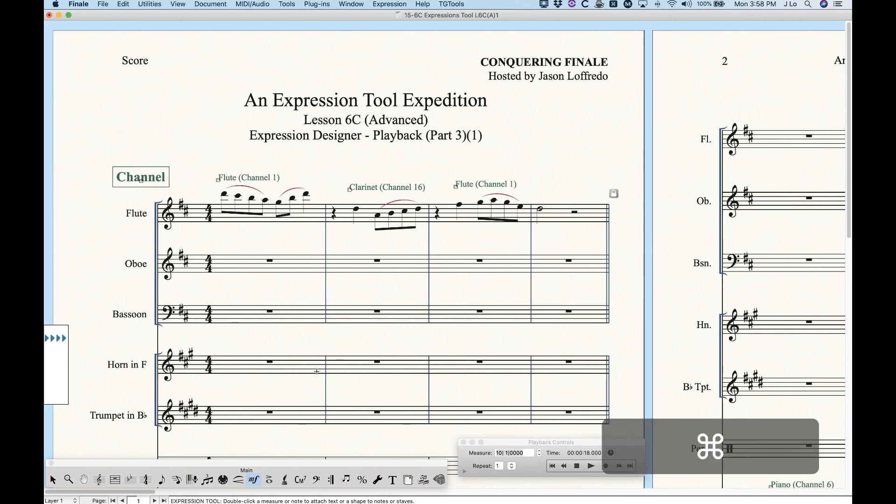
{"action": "key", "text": "super+minus"}
{"action": "key", "text": "super+minus"}
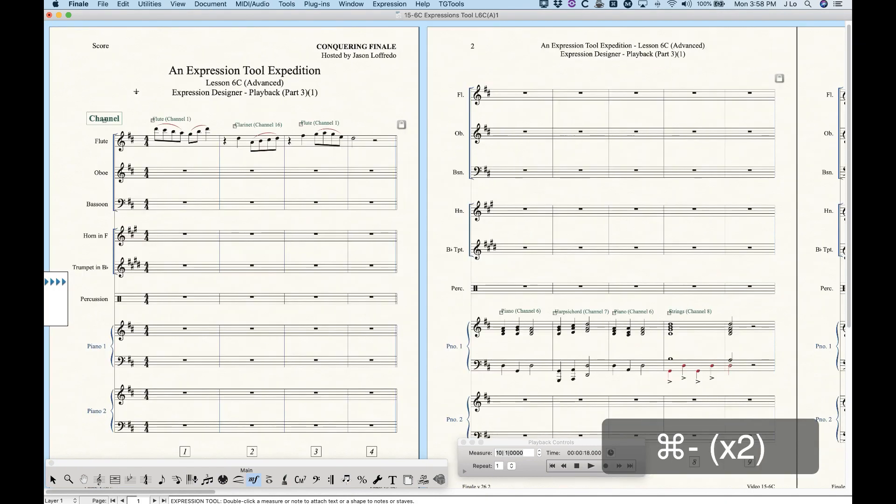
{"action": "key", "text": "ctrl+Up"}
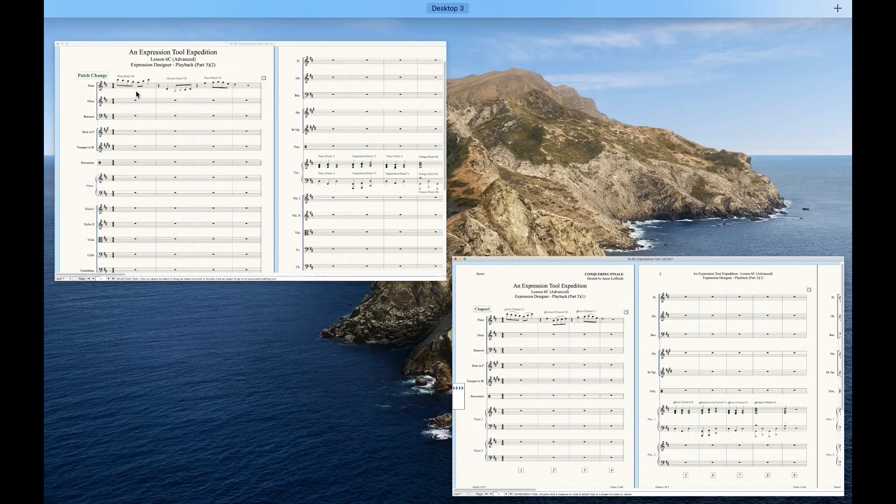
{"action": "left_click", "coordinate": [223, 139]}
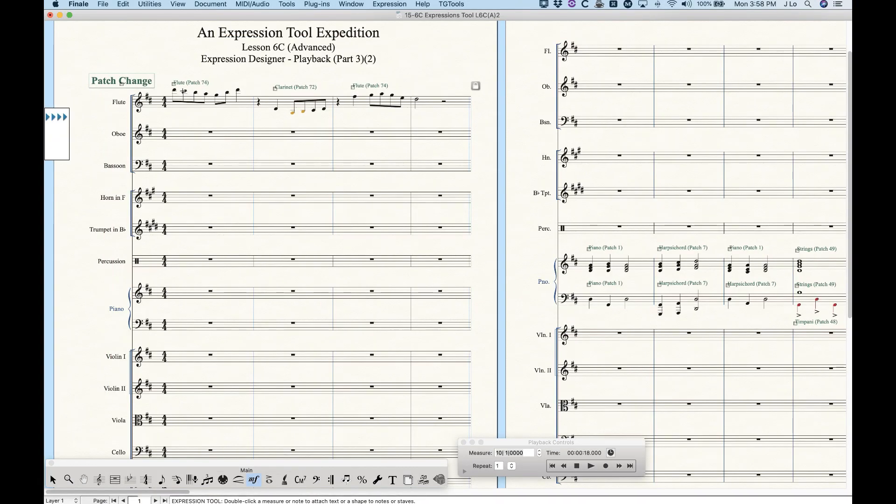
- Check whether playback runs through MIDI or Audio Units, and open the ScoreManager's instrument list for the Patch Change document
{"action": "left_click", "coordinate": [251, 4]}
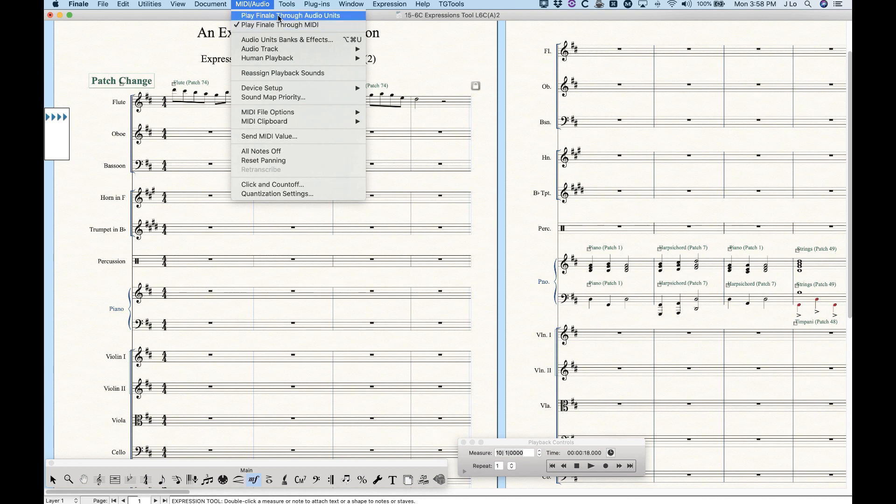
{"action": "left_click", "coordinate": [254, 3]}
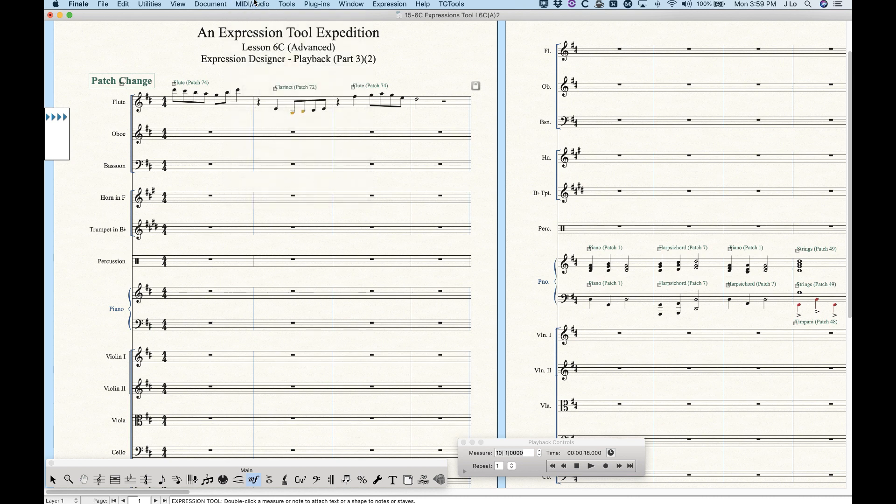
{"action": "key", "text": "super+k"}
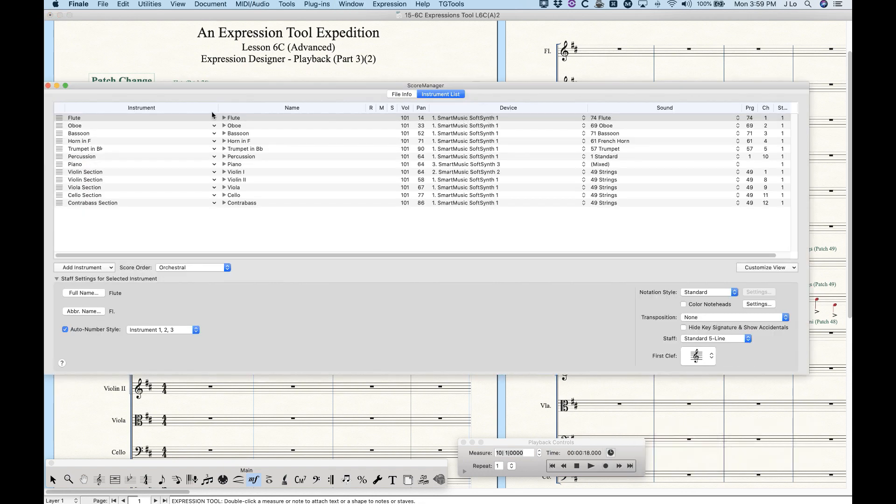
- Close the ScoreManager and check whether Finale plays through MIDI or Audio Units
{"action": "left_click_drag", "start_coordinate": [203, 86], "coordinate": [209, 86]}
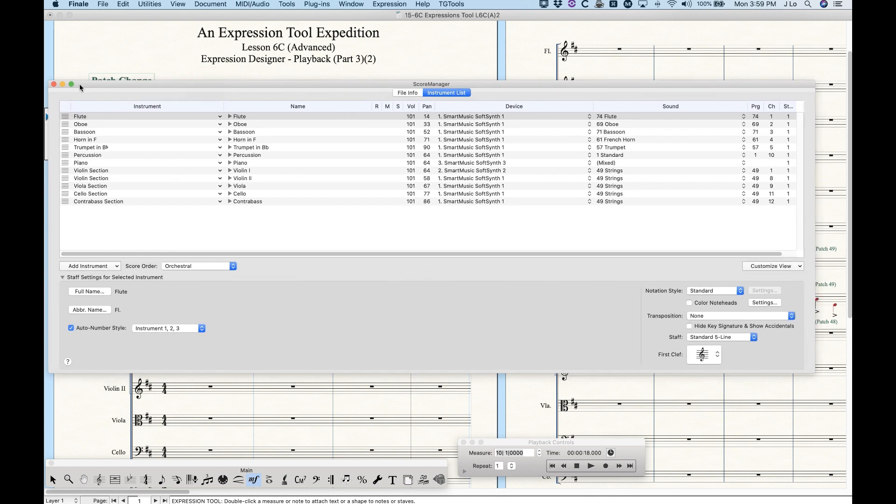
{"action": "left_click", "coordinate": [54, 84]}
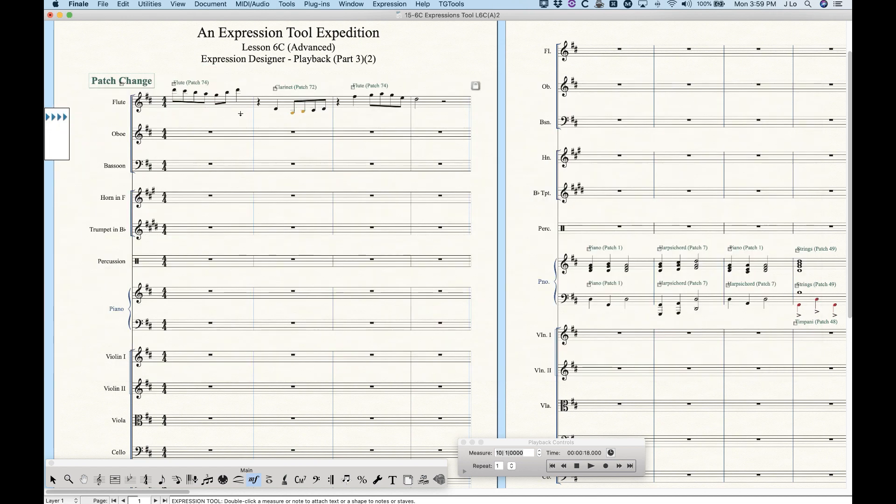
{"action": "left_click", "coordinate": [252, 4]}
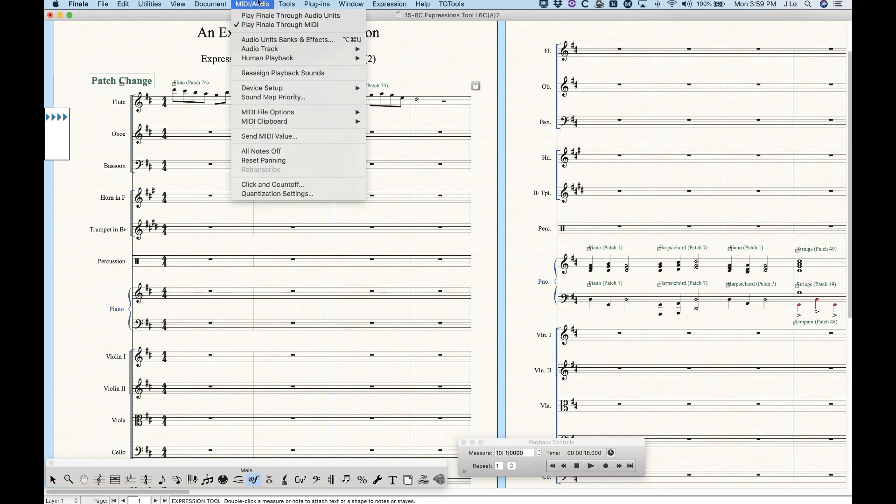
{"action": "left_click", "coordinate": [257, 3]}
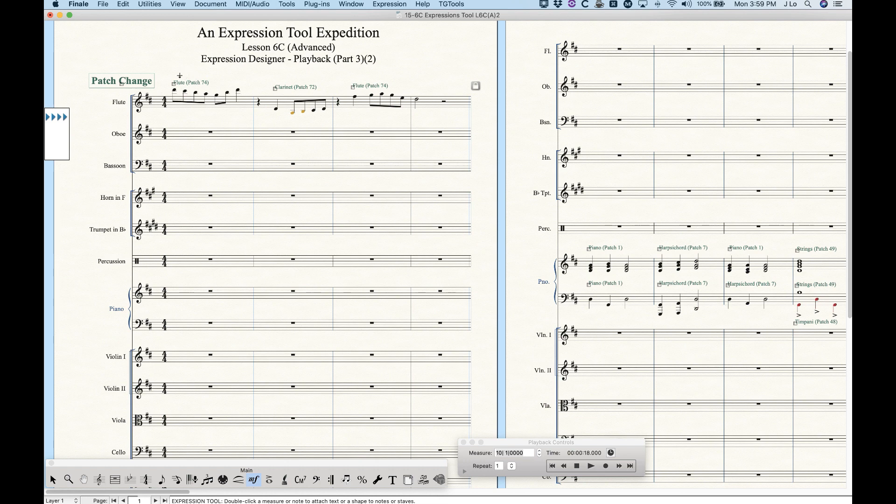
- Open the playback settings of the Flute (Patch 74) expression in measure 1 of the flute staff
{"action": "left_click", "coordinate": [174, 84]}
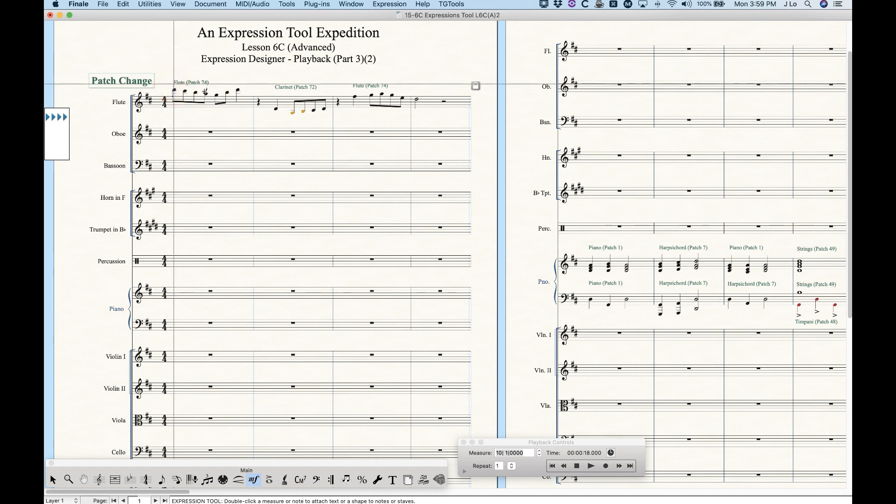
{"action": "double_click", "coordinate": [173, 85], "text": "alt"}
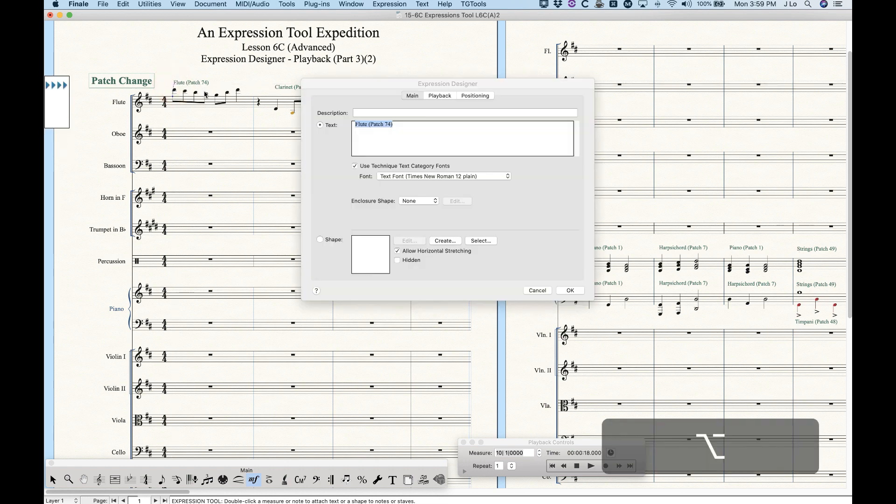
{"action": "left_click", "coordinate": [435, 95]}
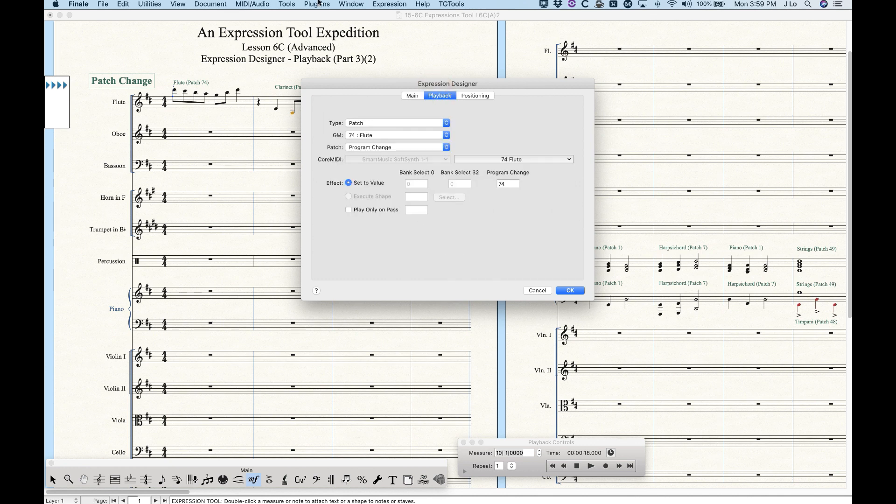
- Try the Channel playback type on the Flute (Patch 74) expression and restore its type to Patch
{"action": "left_click", "coordinate": [363, 122]}
{"action": "left_click", "coordinate": [364, 116]}
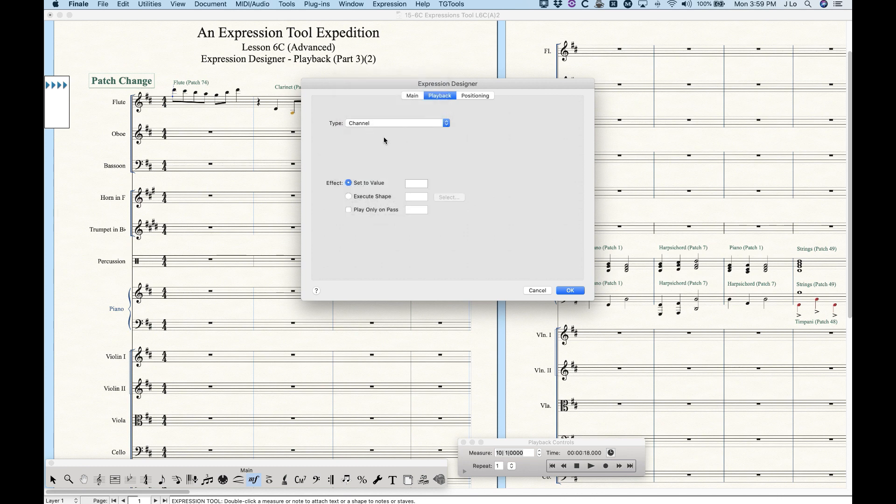
{"action": "left_click", "coordinate": [386, 123]}
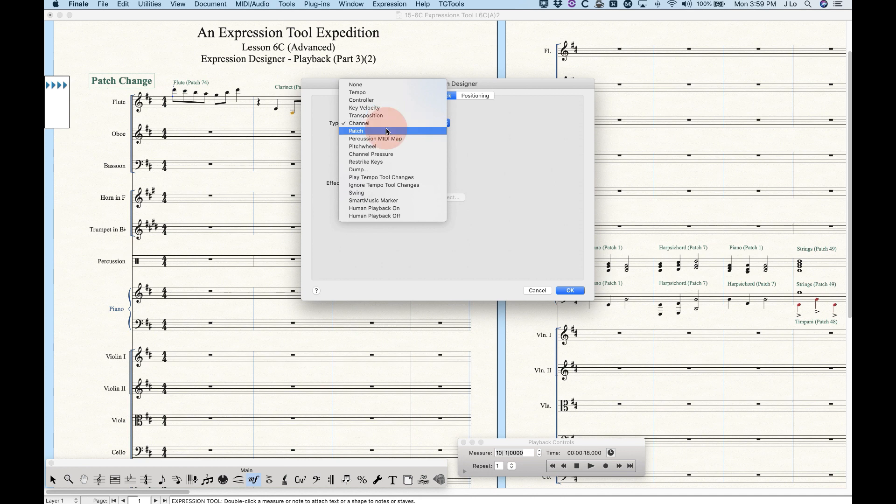
{"action": "left_click", "coordinate": [390, 131]}
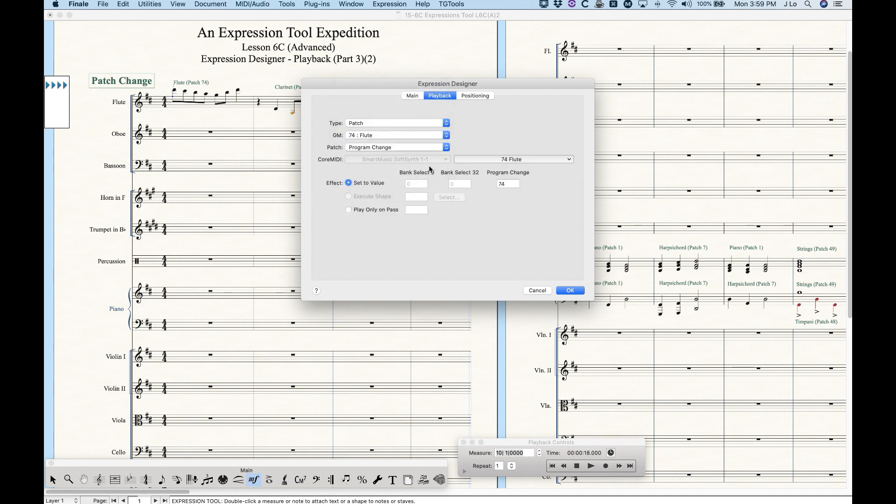
- Examine the Flute expression's GM sound, patch-send and CoreMIDI options alongside the MIDI playback mode, and close the Expression Designer
{"action": "left_click", "coordinate": [353, 136]}
{"action": "left_click", "coordinate": [358, 137]}
{"action": "left_click", "coordinate": [377, 148]}
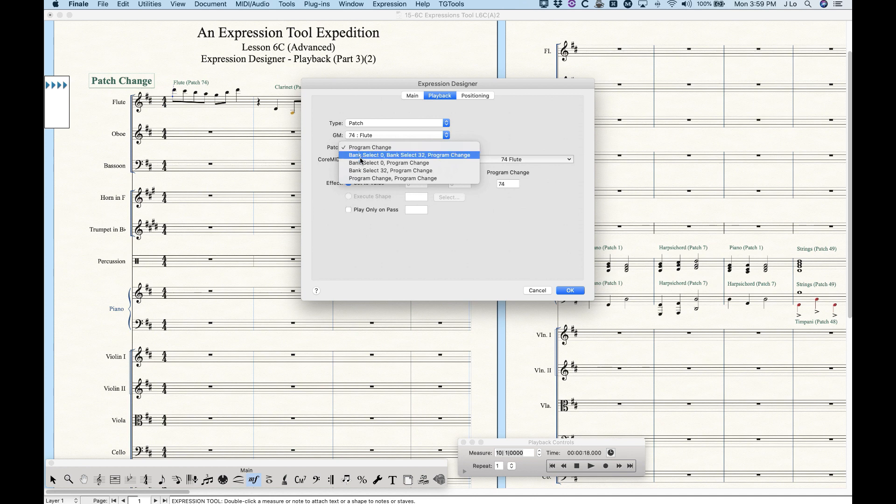
{"action": "left_click", "coordinate": [322, 142]}
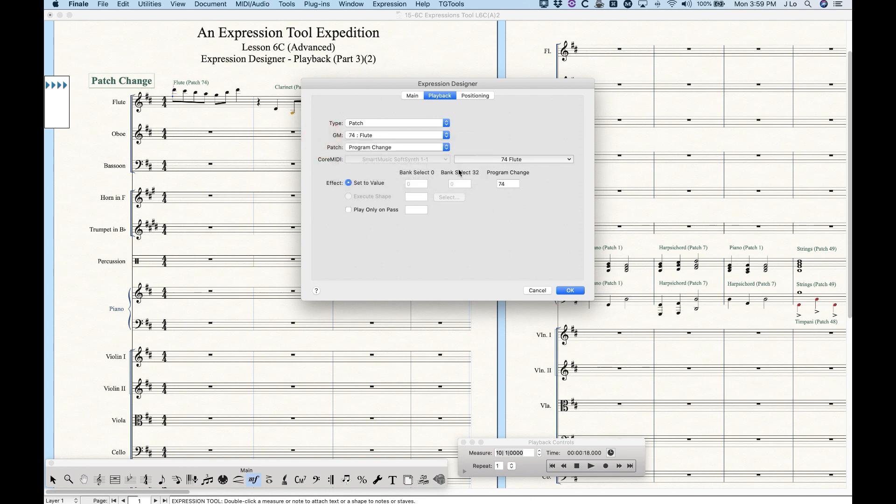
{"action": "left_click", "coordinate": [416, 161]}
{"action": "left_click", "coordinate": [274, 3]}
{"action": "left_click", "coordinate": [275, 3]}
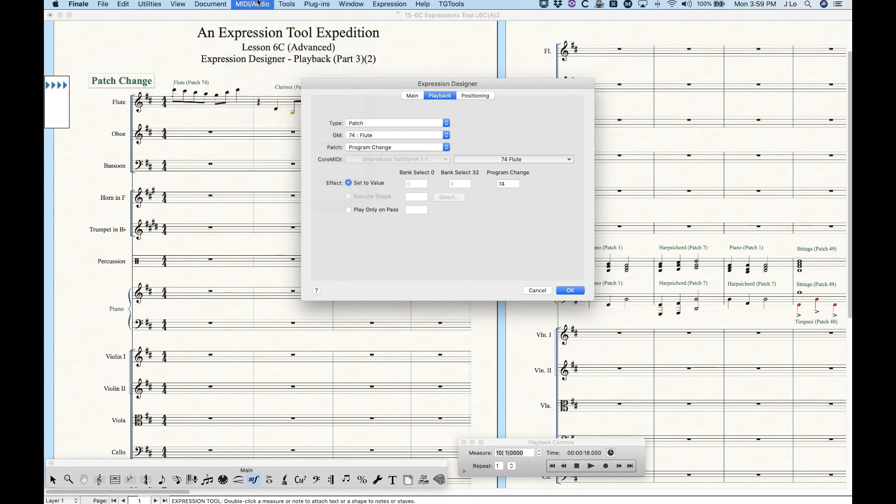
{"action": "left_click", "coordinate": [241, 3]}
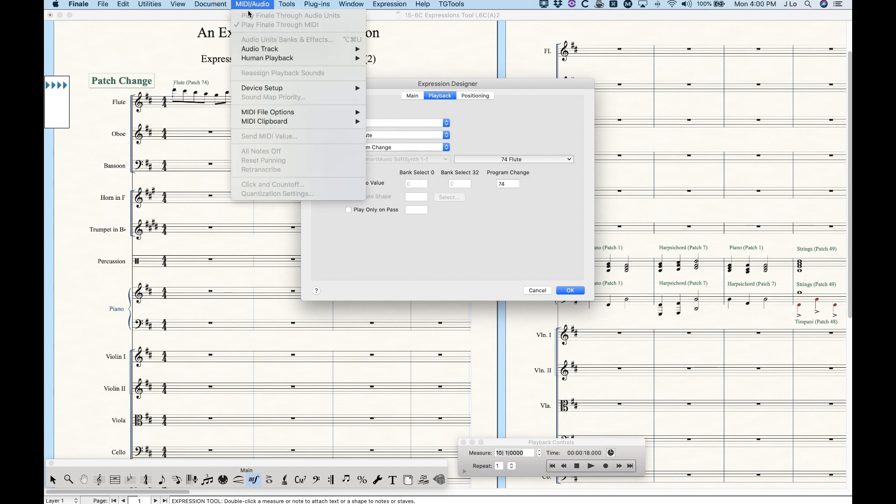
{"action": "left_click", "coordinate": [253, 3]}
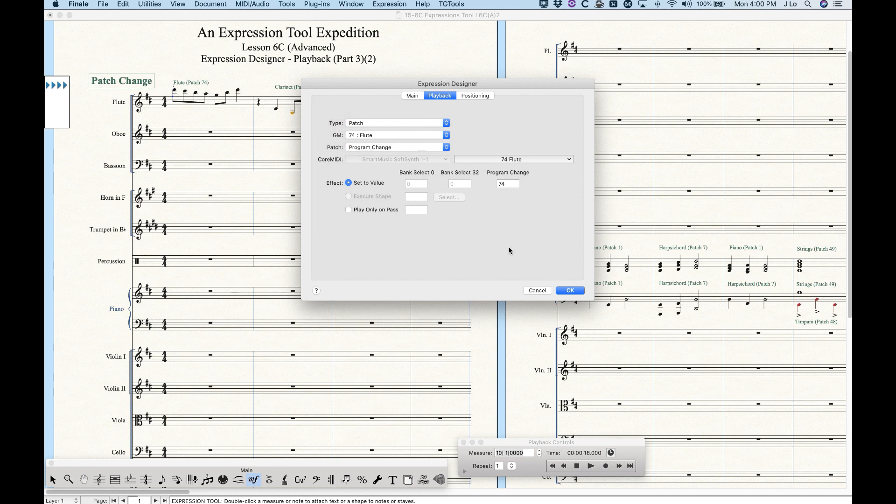
{"action": "left_click", "coordinate": [565, 292]}
- Check the GM playback sound of the Clarinet (Patch 72) expression in measure 2, keeping its settings
{"action": "left_click", "coordinate": [294, 89]}
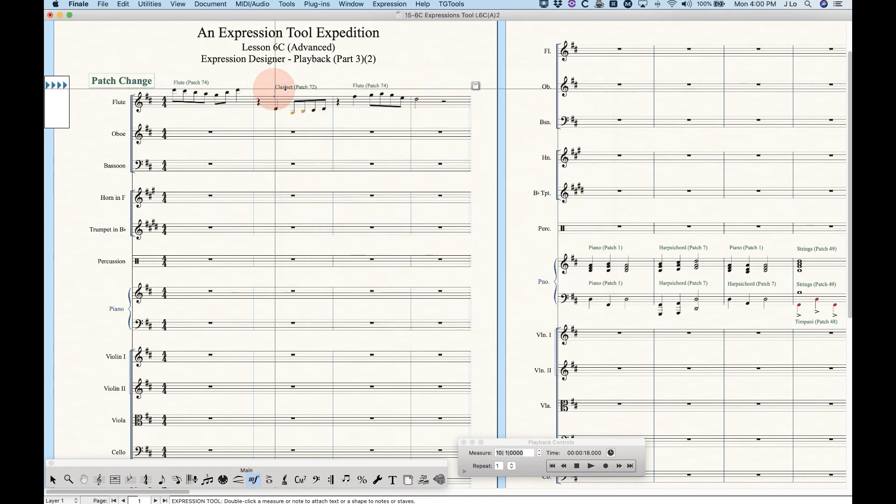
{"action": "double_click", "coordinate": [297, 90], "text": "alt"}
{"action": "left_click", "coordinate": [441, 95]}
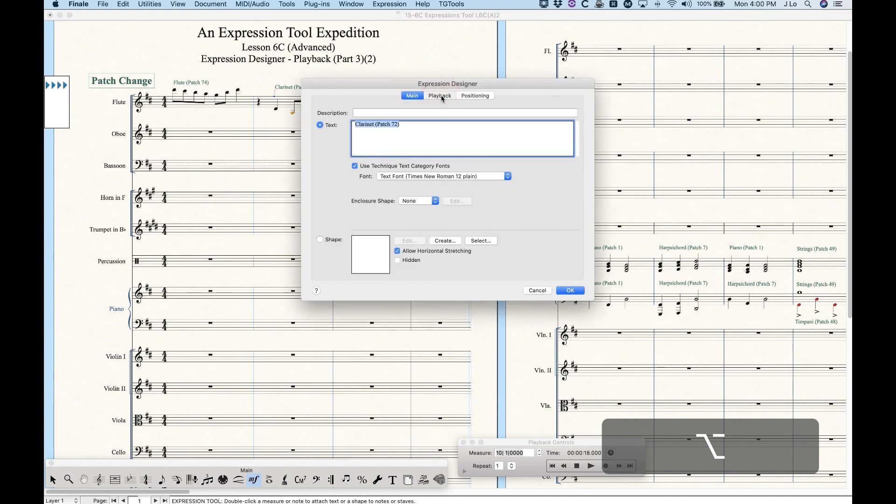
{"action": "left_click", "coordinate": [363, 136]}
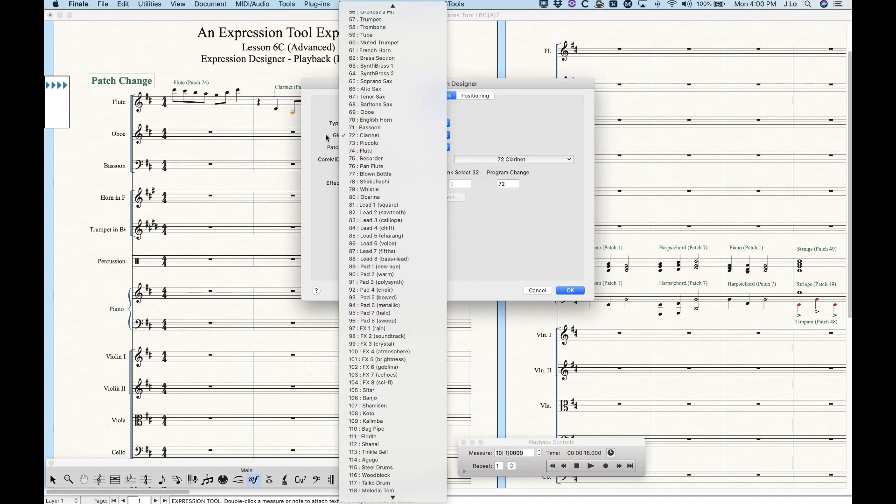
{"action": "left_click", "coordinate": [363, 136]}
{"action": "left_click", "coordinate": [570, 291]}
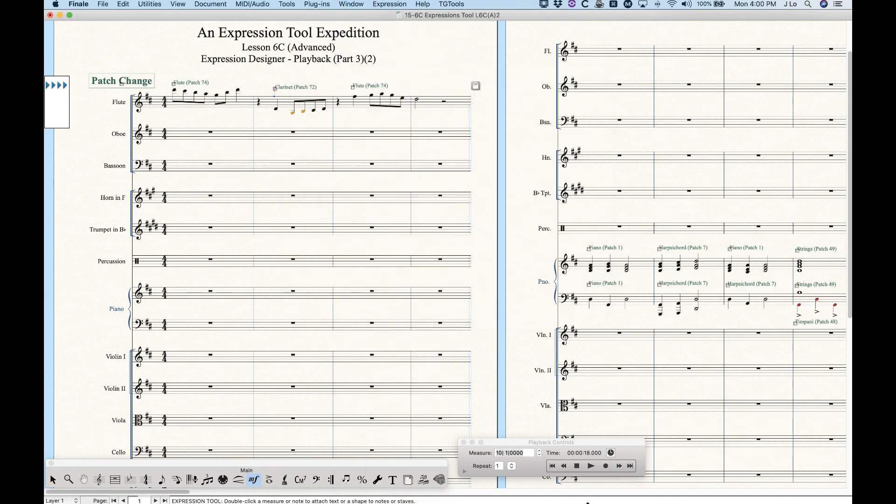
- Play the score to hear the flute and piano patch changes, stop playback, and return to the piano passage
{"action": "left_click", "coordinate": [590, 466]}
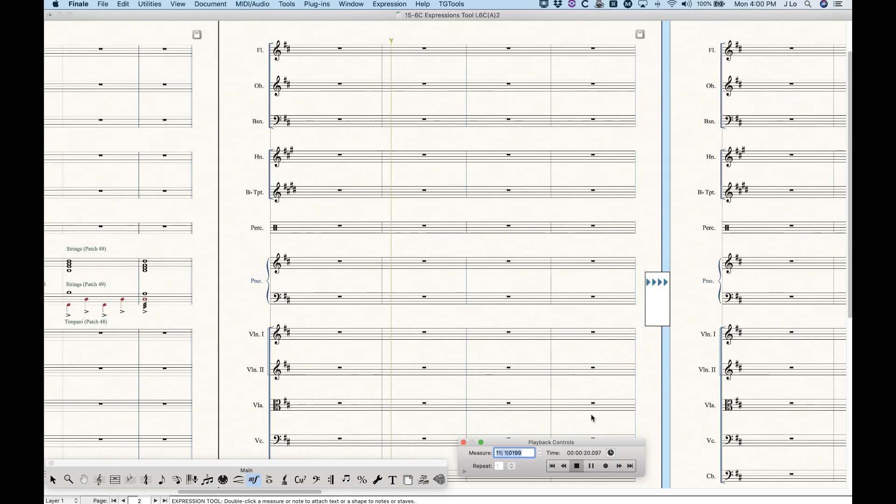
{"action": "left_click", "coordinate": [577, 466]}
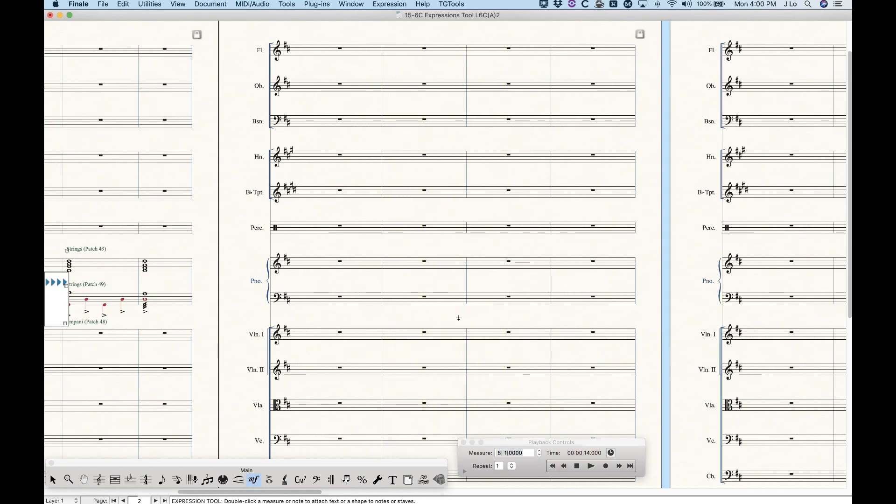
{"action": "scroll", "coordinate": [458, 318], "scroll_direction": "left", "scroll_amount": 10}
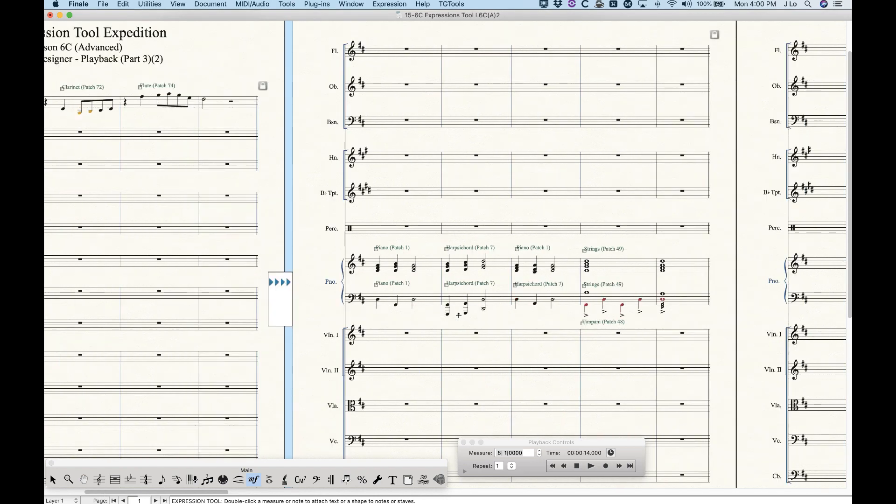
- Review the instruments' device and sound assignments in the ScoreManager and the MIDI playback mode, and close the ScoreManager
{"action": "key", "text": "super+k"}
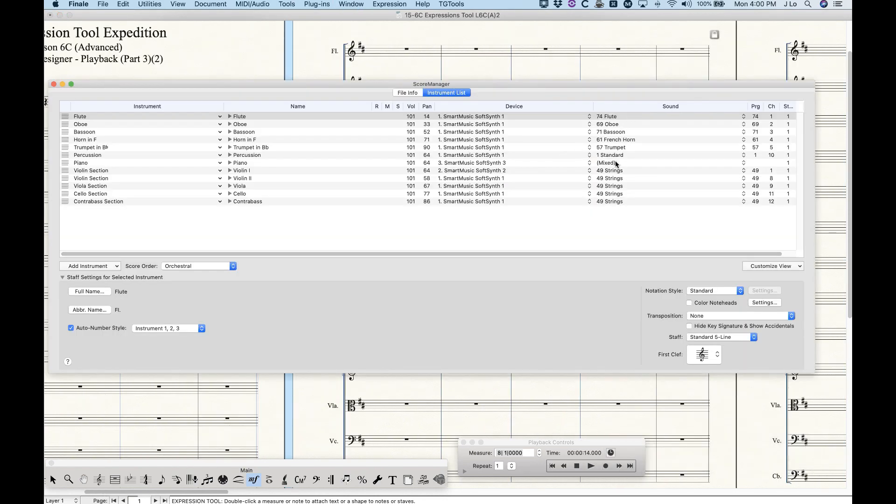
{"action": "left_click", "coordinate": [187, 4]}
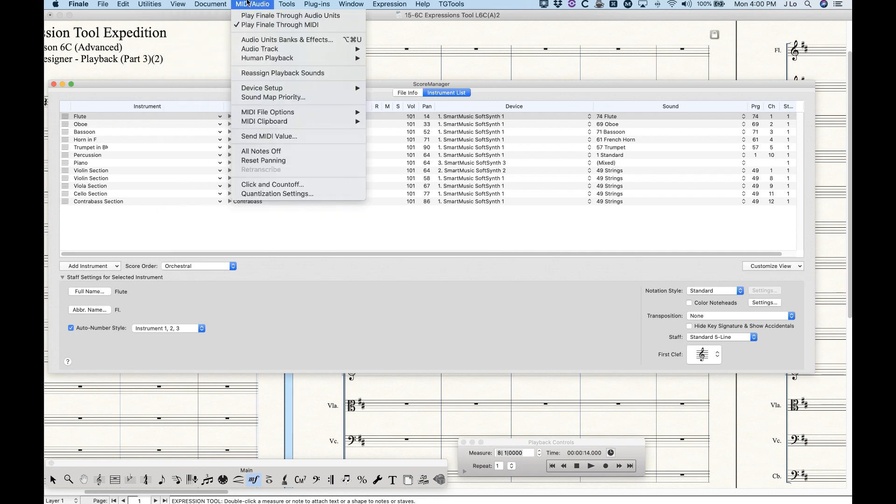
{"action": "left_click", "coordinate": [253, 4]}
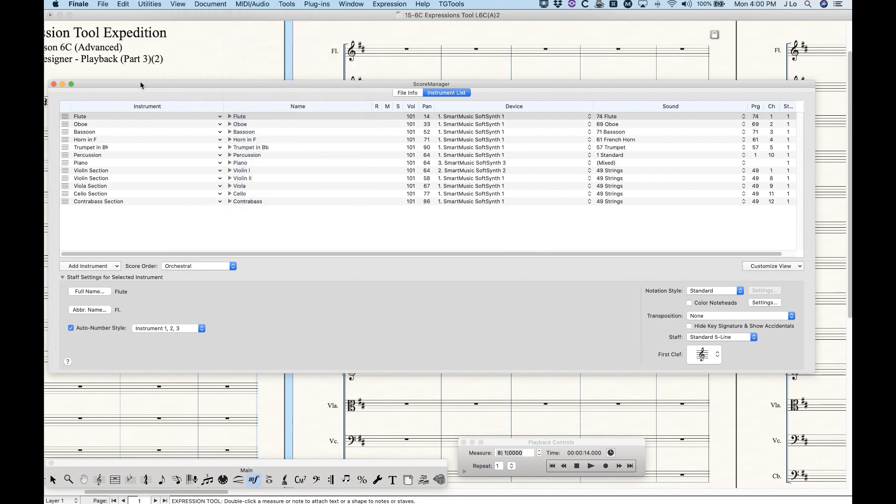
{"action": "left_click", "coordinate": [54, 84]}
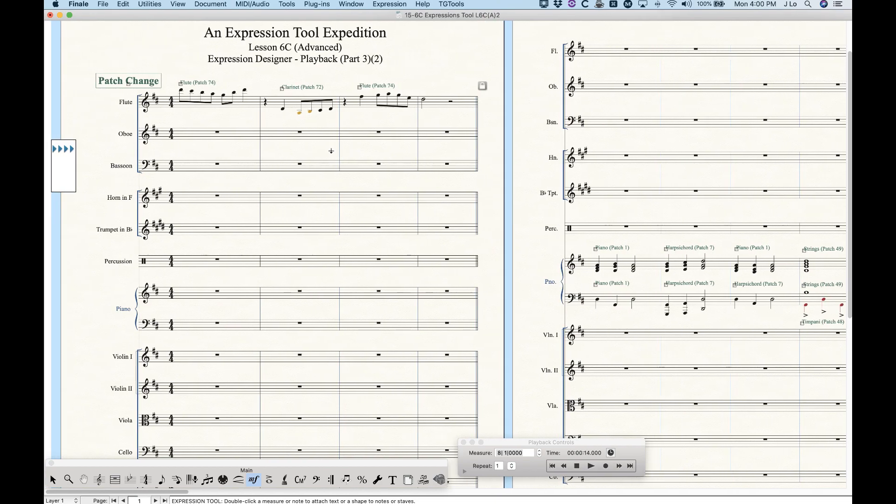
- Switch to the Channel document, 15-6C Expressions Tool L6C(A)1, and go to the Percussion MIDI Map expression on page 4
{"action": "key", "text": "ctrl+Up"}
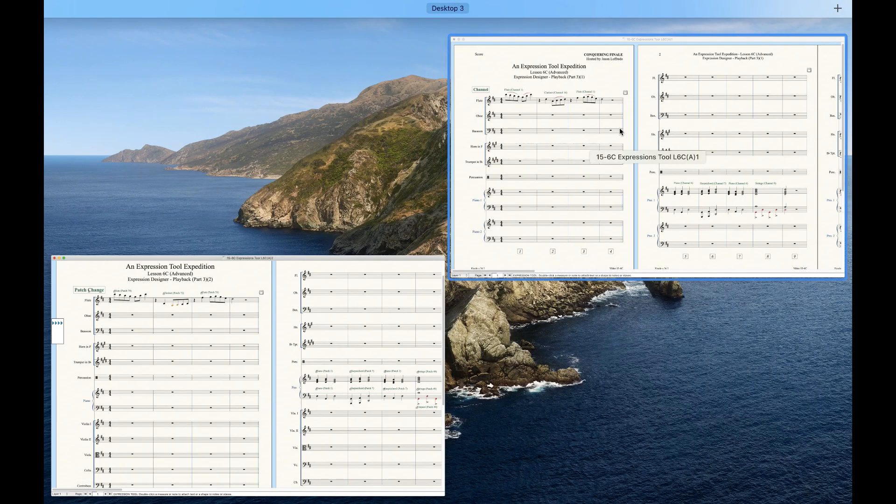
{"action": "left_click", "coordinate": [620, 128]}
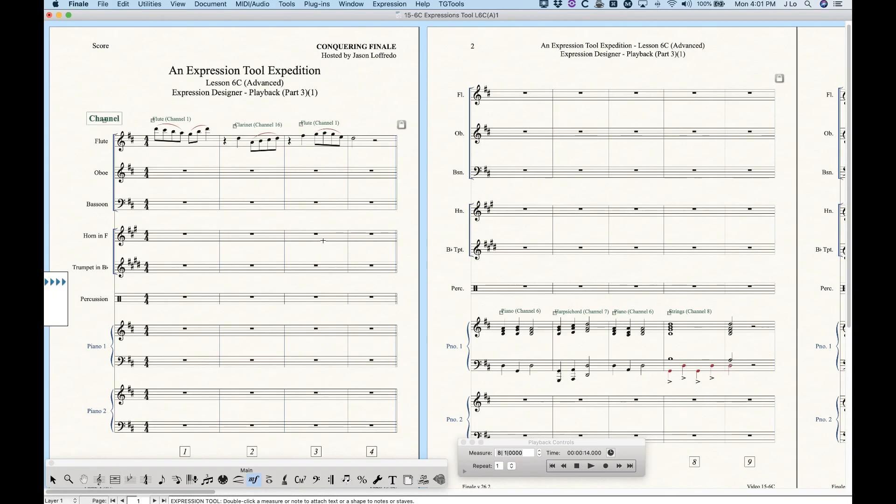
{"action": "scroll", "coordinate": [323, 240], "scroll_direction": "right", "scroll_amount": 20}
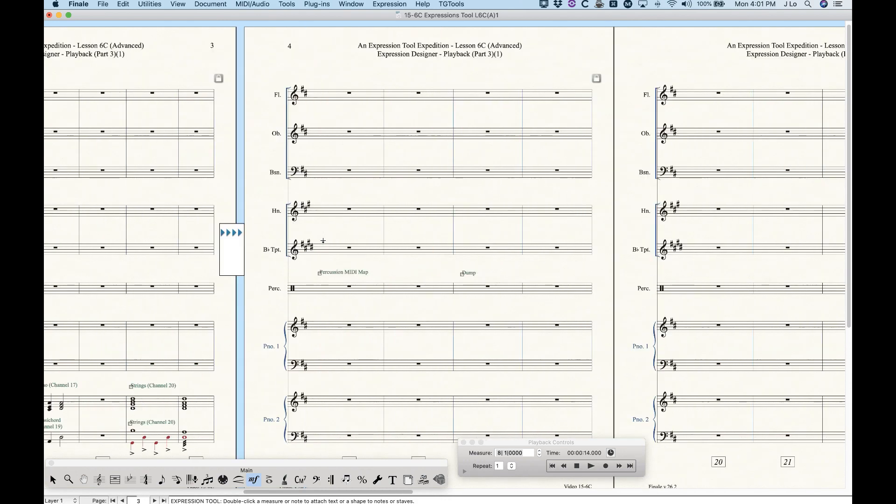
{"action": "scroll", "coordinate": [323, 240], "scroll_direction": "right", "scroll_amount": 4}
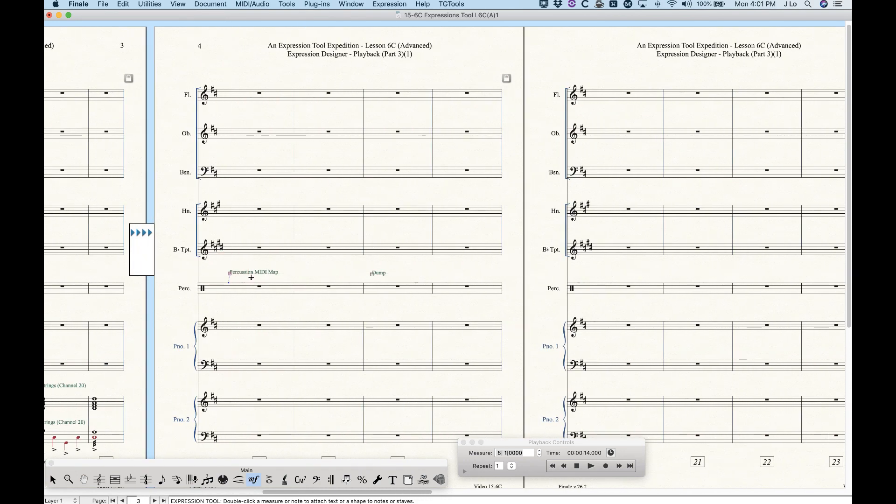
- Examine the playback type and available percussion maps of the Percussion MIDI Map expression, and cancel without changes
{"action": "double_click", "coordinate": [228, 274], "text": "alt"}
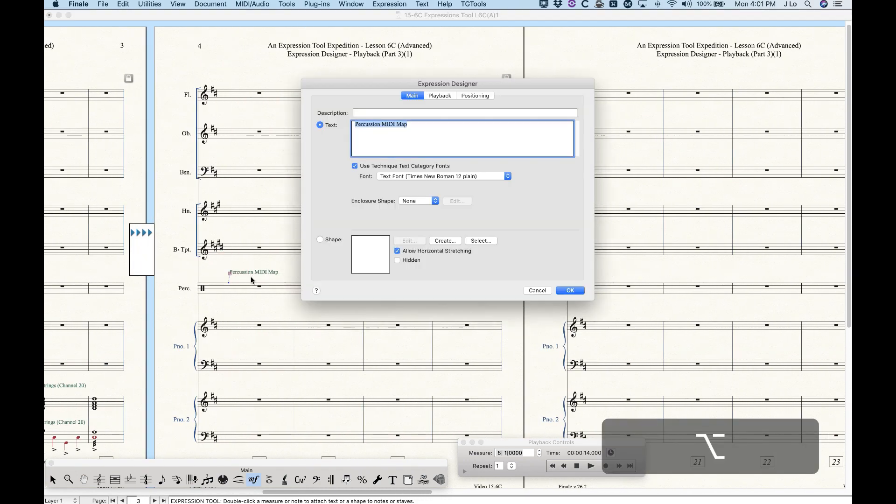
{"action": "left_click", "coordinate": [438, 96]}
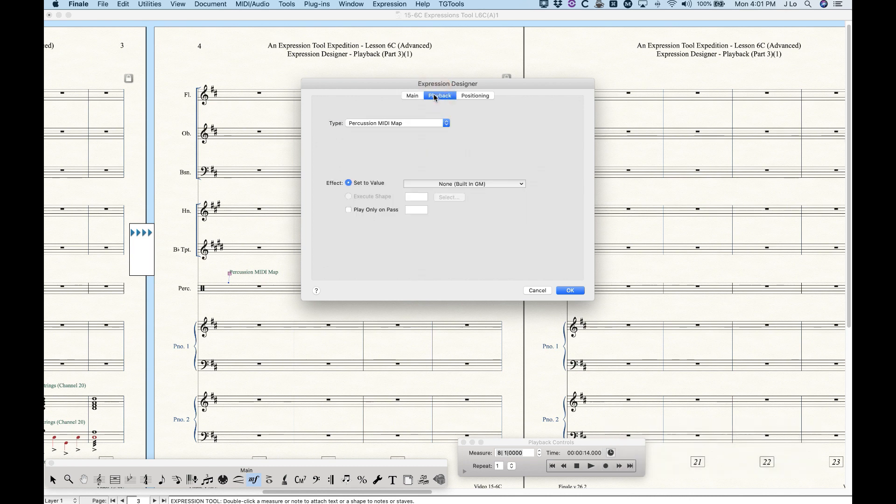
{"action": "left_click", "coordinate": [406, 123]}
{"action": "left_click", "coordinate": [363, 125]}
{"action": "left_click", "coordinate": [501, 185]}
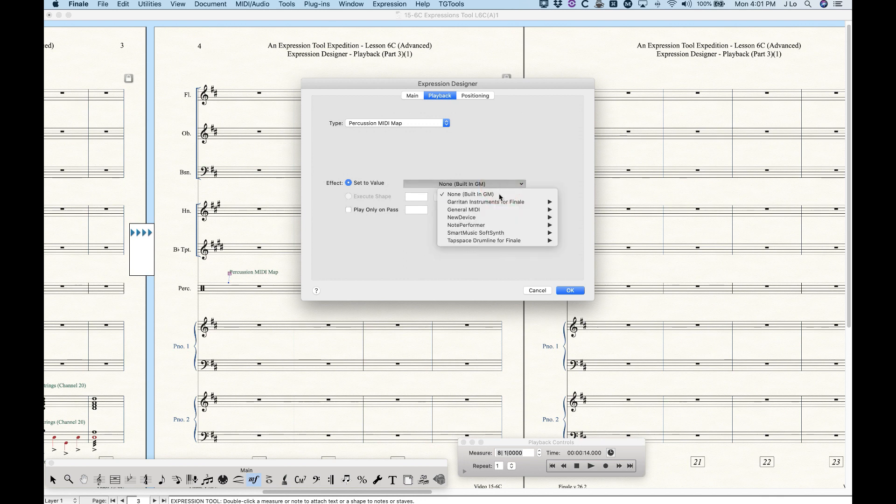
{"action": "mouse_move", "coordinate": [496, 205]}
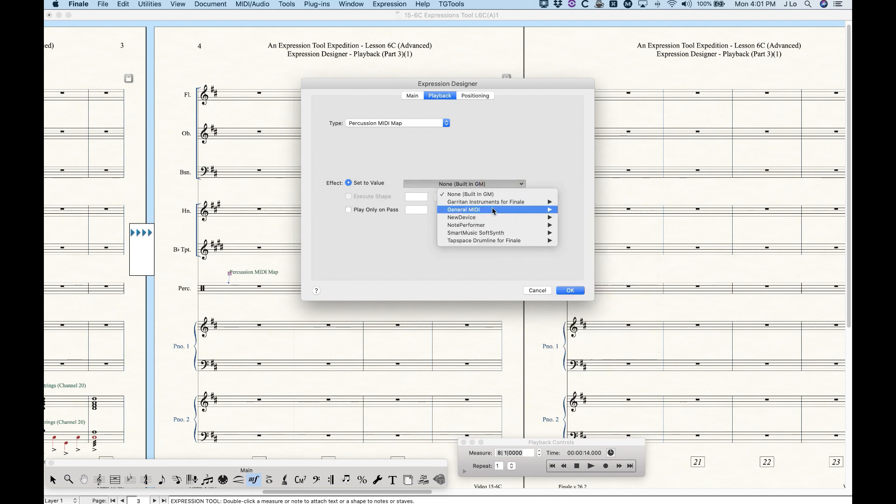
{"action": "left_click", "coordinate": [486, 155]}
{"action": "left_click", "coordinate": [542, 291]}
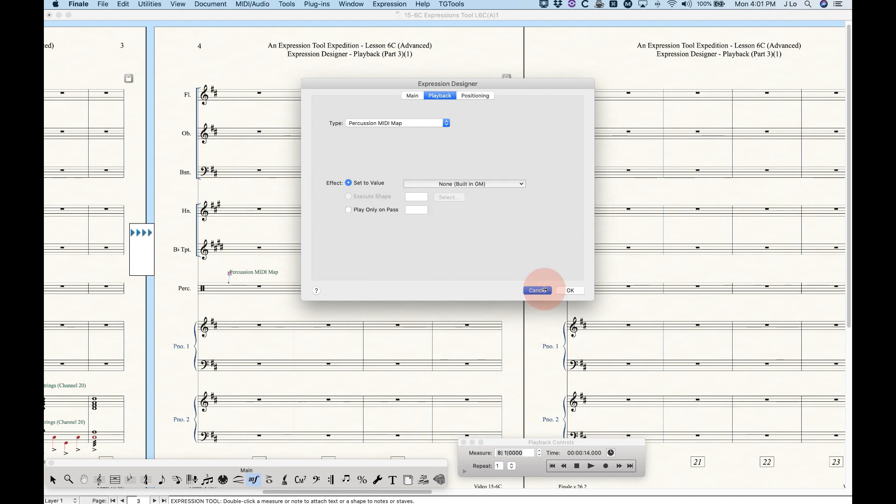
- Examine the percussion staff's Basic Orchestral Percussion layout and its MIDI map through the ScoreManager, and close everything without changes
{"action": "key", "text": "super+k"}
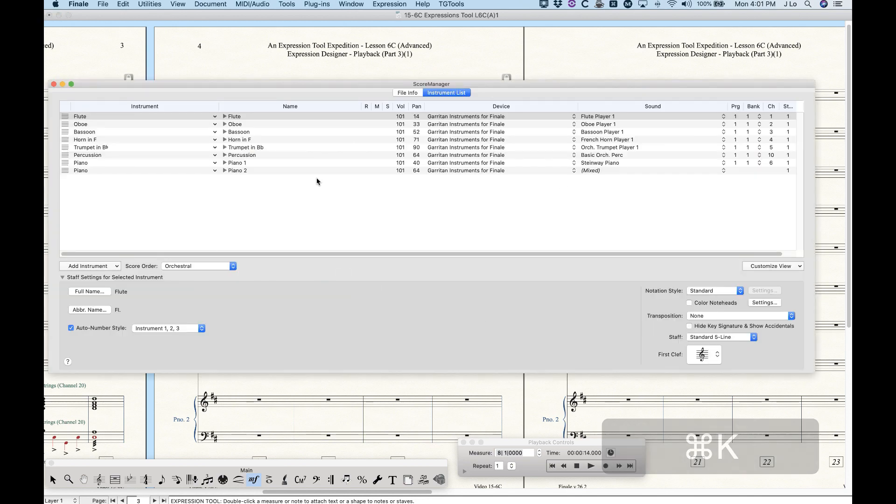
{"action": "left_click", "coordinate": [66, 158]}
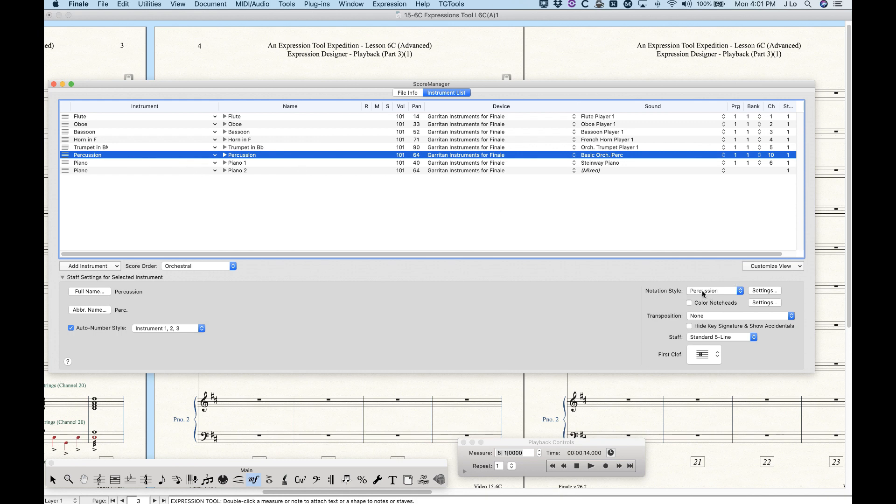
{"action": "left_click", "coordinate": [765, 291]}
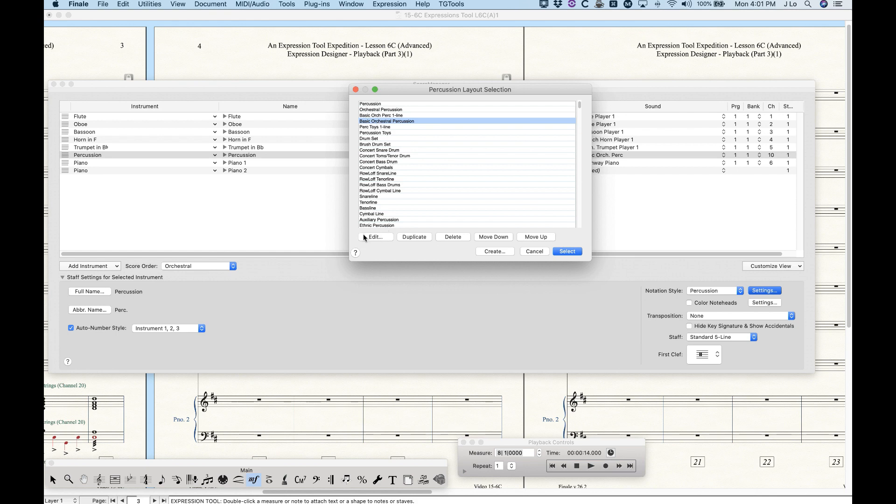
{"action": "left_click", "coordinate": [378, 237]}
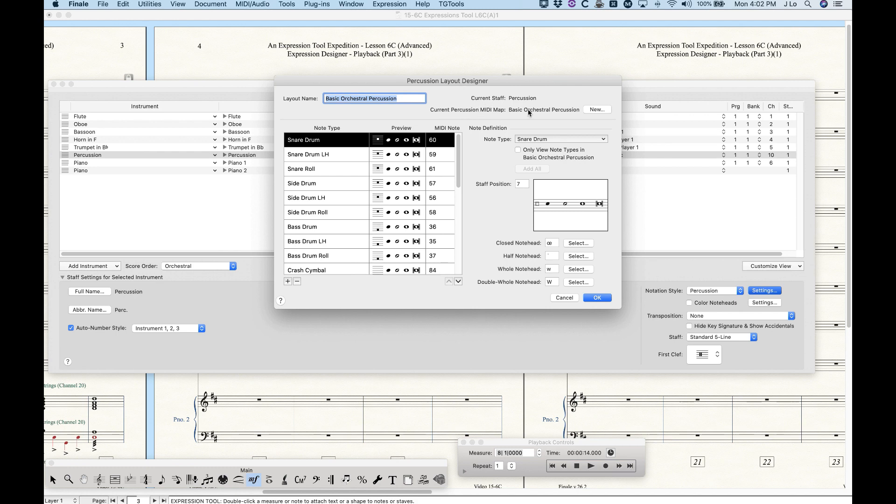
{"action": "left_click", "coordinate": [596, 110]}
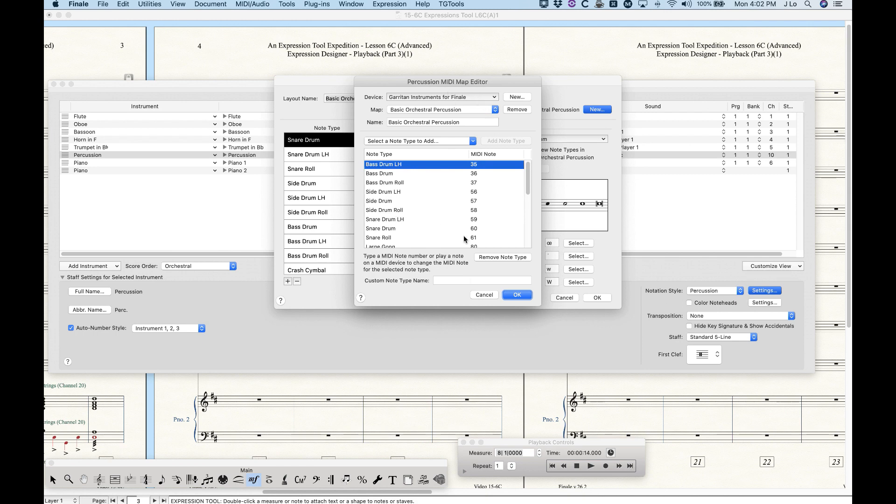
{"action": "left_click", "coordinate": [484, 295]}
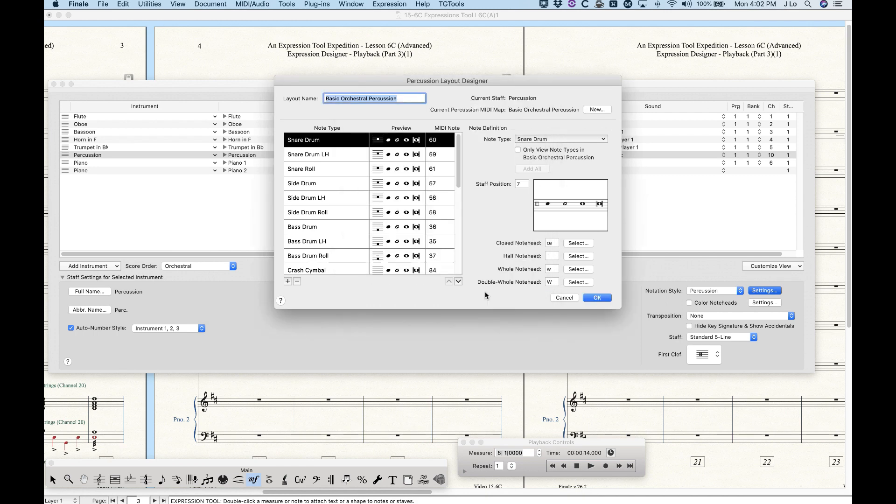
{"action": "left_click", "coordinate": [564, 299]}
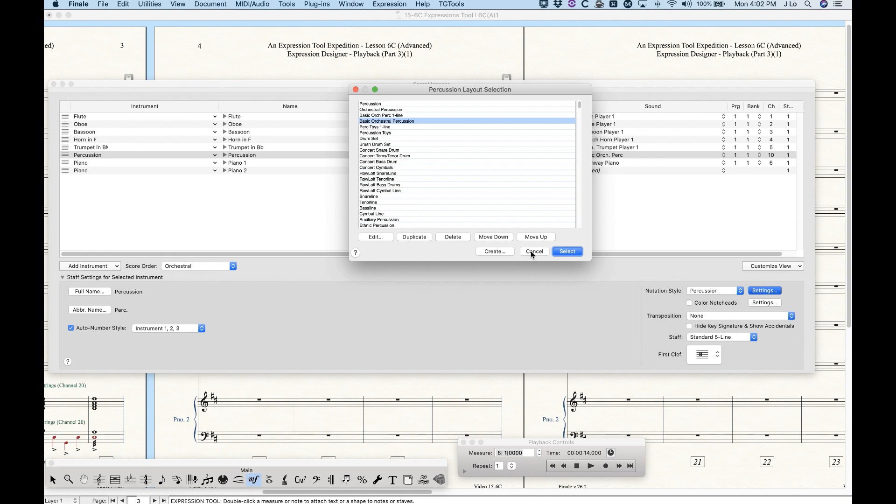
{"action": "key", "text": "Return"}
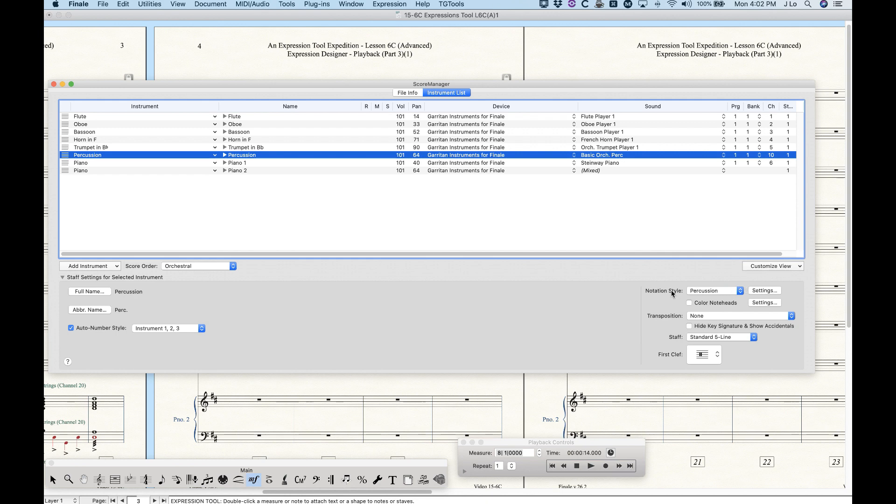
{"action": "left_click", "coordinate": [765, 290]}
{"action": "left_click", "coordinate": [535, 251]}
{"action": "left_click", "coordinate": [54, 84]}
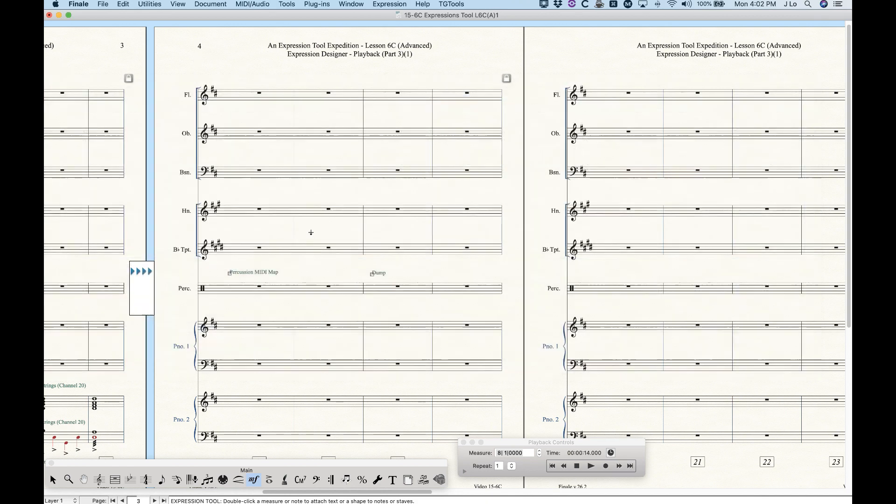
- Review the Percussion MIDI Map expression's playback types and its Garritan Instruments for Finale maps, and cancel without changes
{"action": "double_click", "coordinate": [251, 280], "text": "alt"}
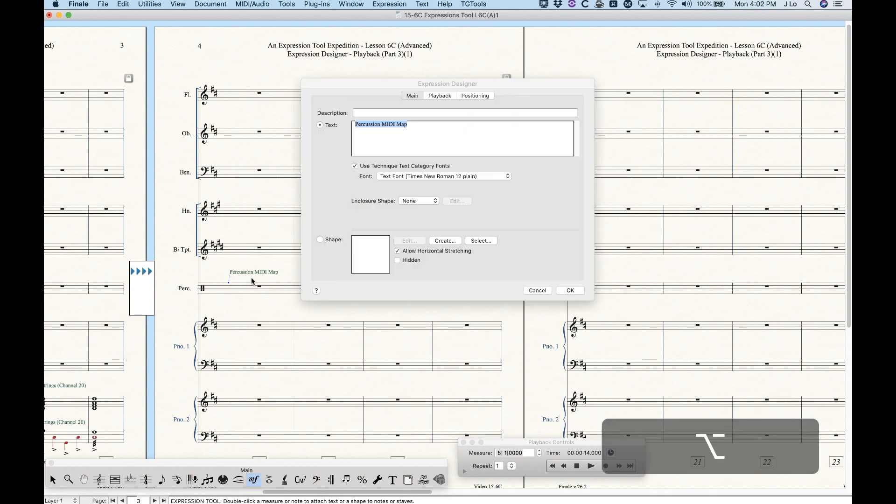
{"action": "left_click", "coordinate": [440, 96]}
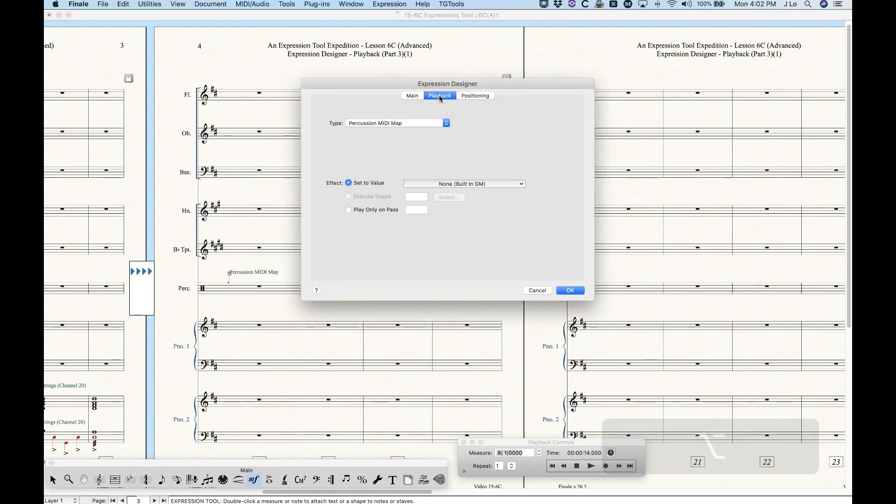
{"action": "left_click", "coordinate": [394, 124]}
{"action": "left_click", "coordinate": [510, 120]}
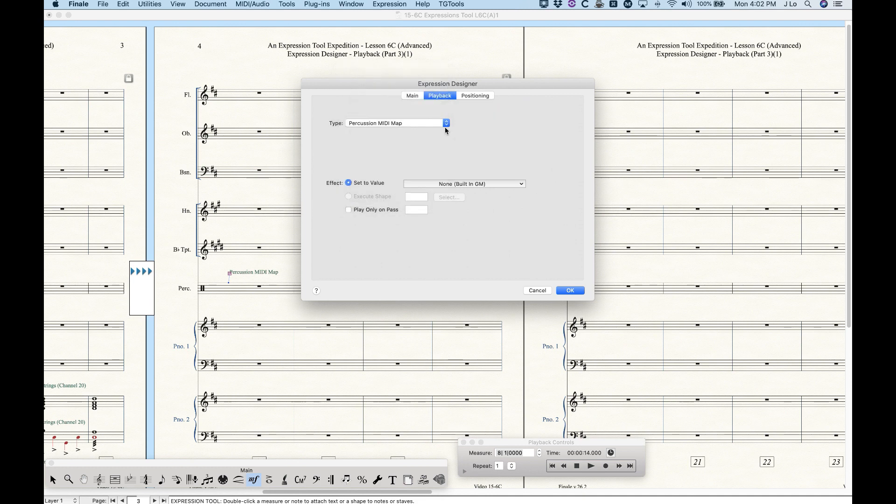
{"action": "left_click", "coordinate": [484, 184]}
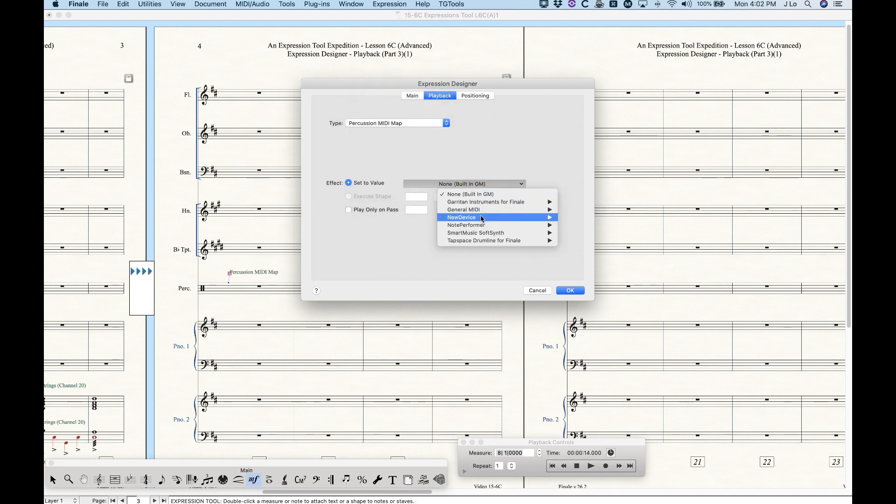
{"action": "mouse_move", "coordinate": [532, 203]}
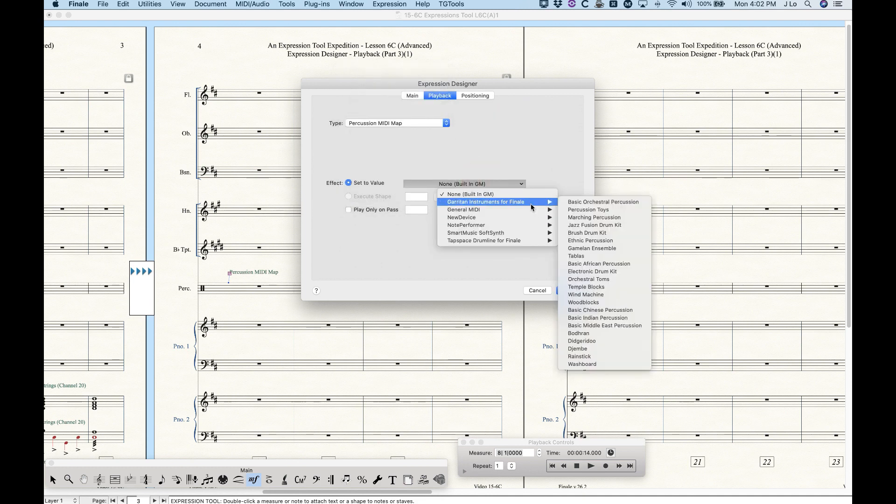
{"action": "left_click", "coordinate": [494, 145]}
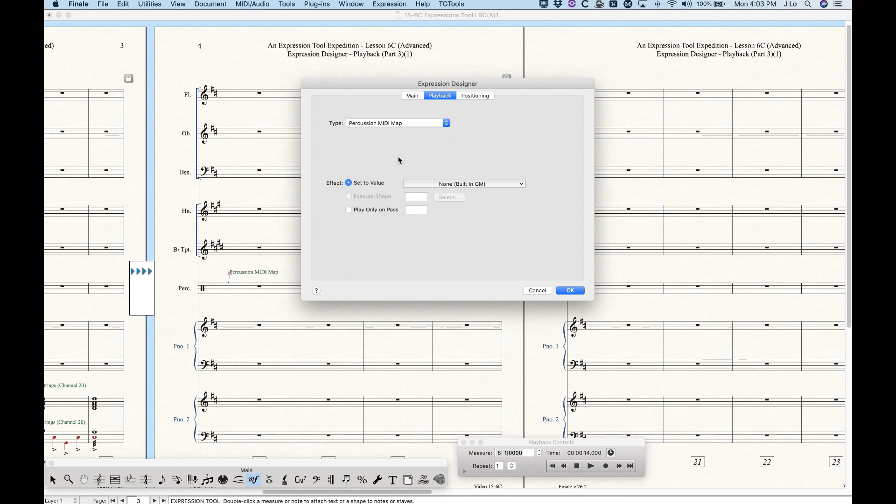
{"action": "left_click", "coordinate": [410, 122]}
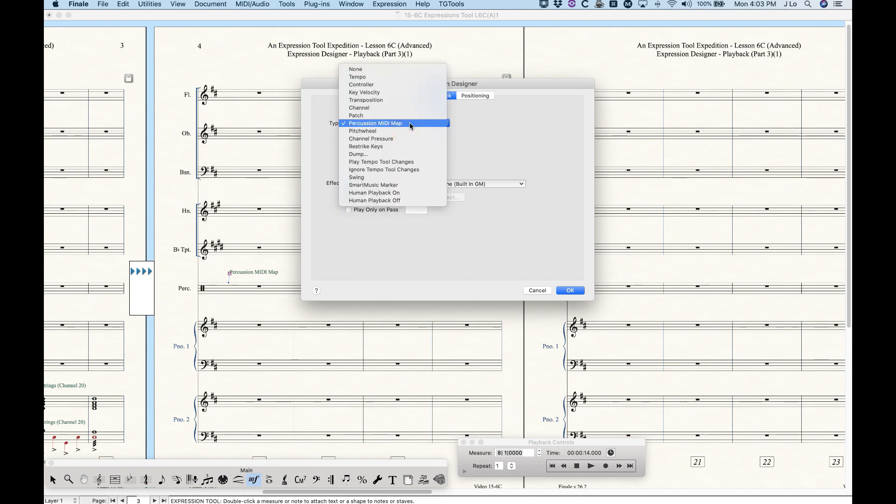
{"action": "left_click", "coordinate": [506, 125]}
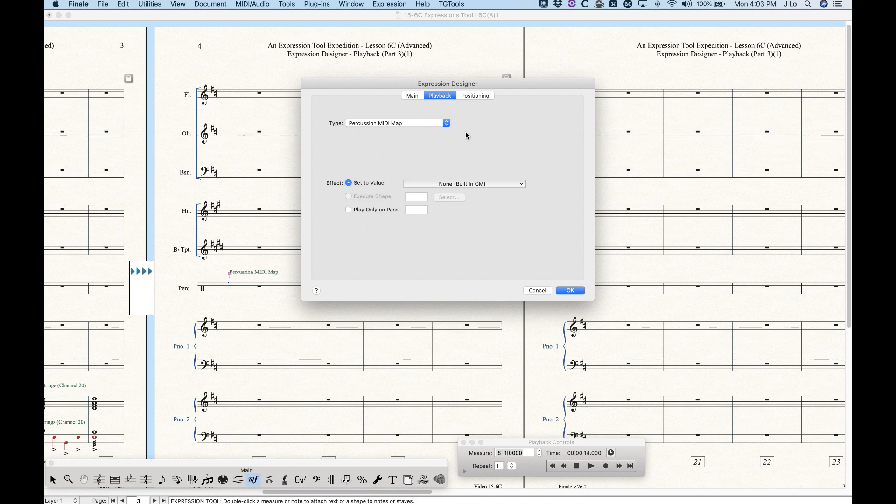
{"action": "left_click", "coordinate": [537, 290]}
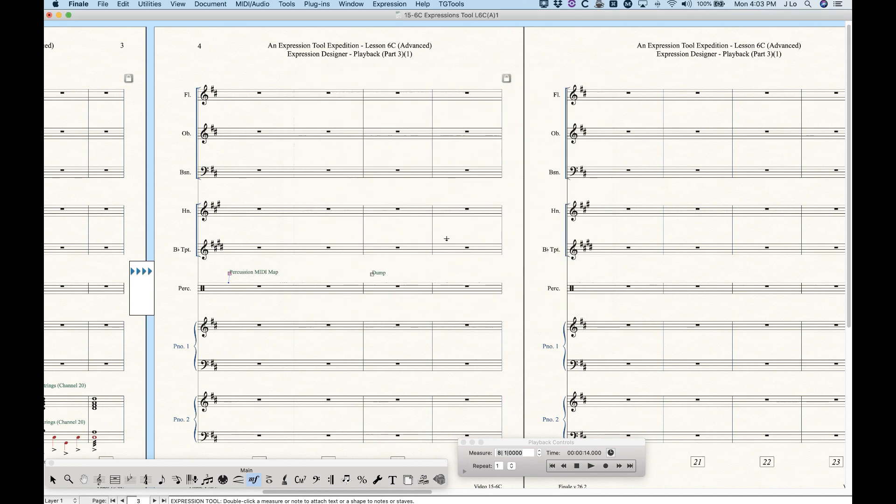
- Select the second percussion measure on page 4, locate the Change Instrument command without running it, and clear the selection
{"action": "left_click", "coordinate": [53, 480]}
{"action": "left_click", "coordinate": [338, 293]}
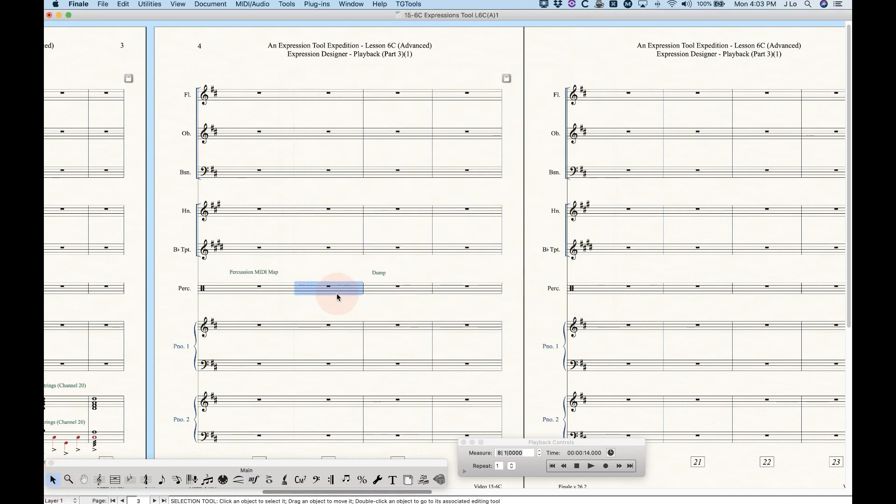
{"action": "left_click", "coordinate": [149, 4]}
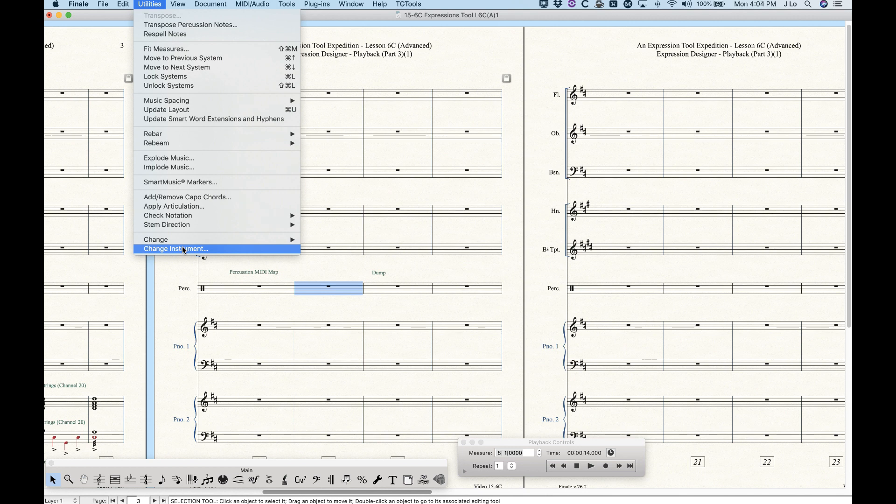
{"action": "left_click", "coordinate": [360, 196]}
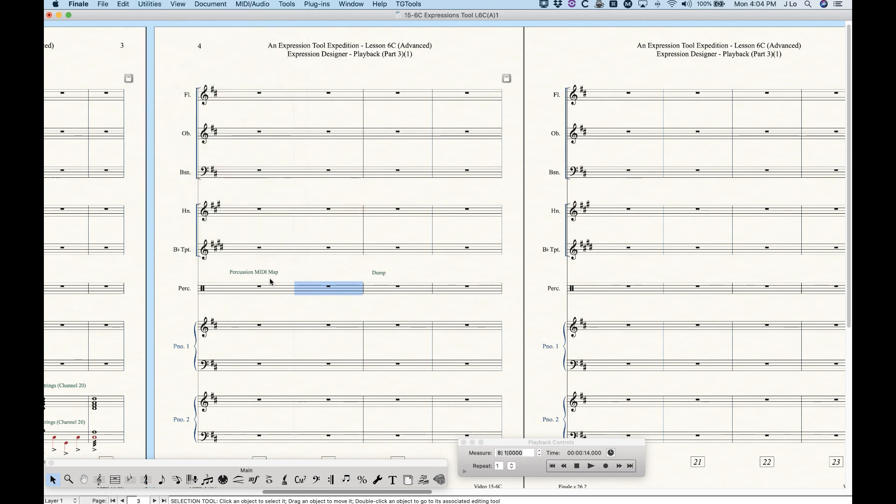
{"action": "left_click", "coordinate": [314, 269]}
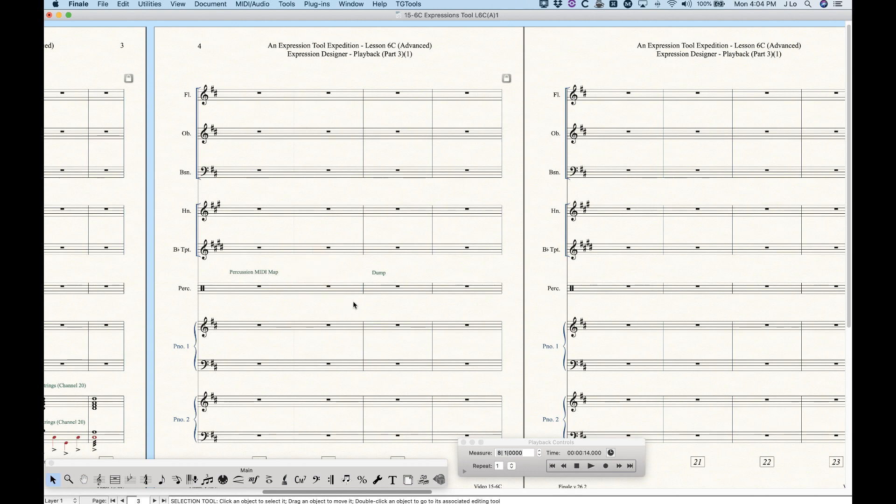
- Set the playback type of the Dump expression on page 4 to Dump, cancelling the Playback Data Dump entry, and confirm
{"action": "left_click", "coordinate": [254, 480]}
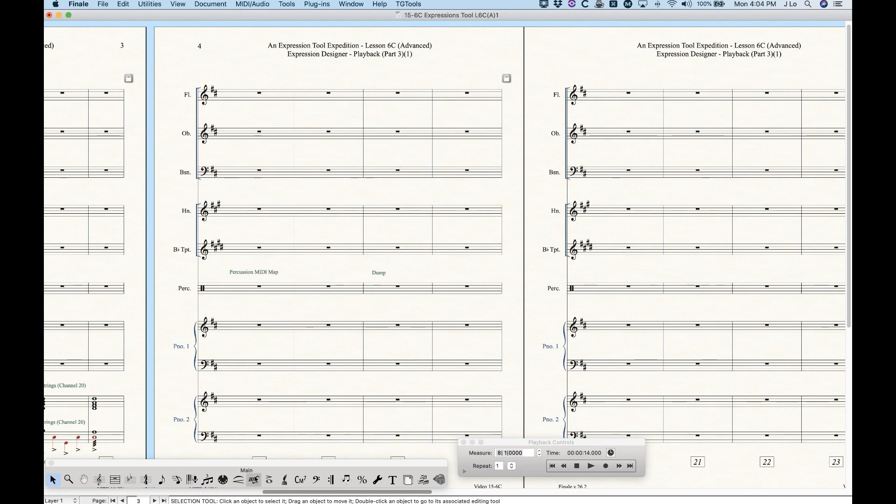
{"action": "left_click", "coordinate": [372, 275]}
{"action": "double_click", "coordinate": [392, 282]}
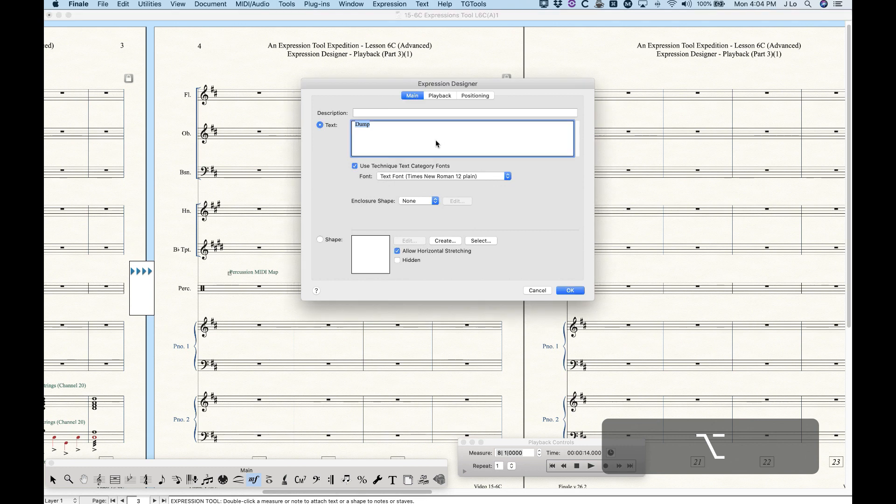
{"action": "left_click", "coordinate": [440, 96]}
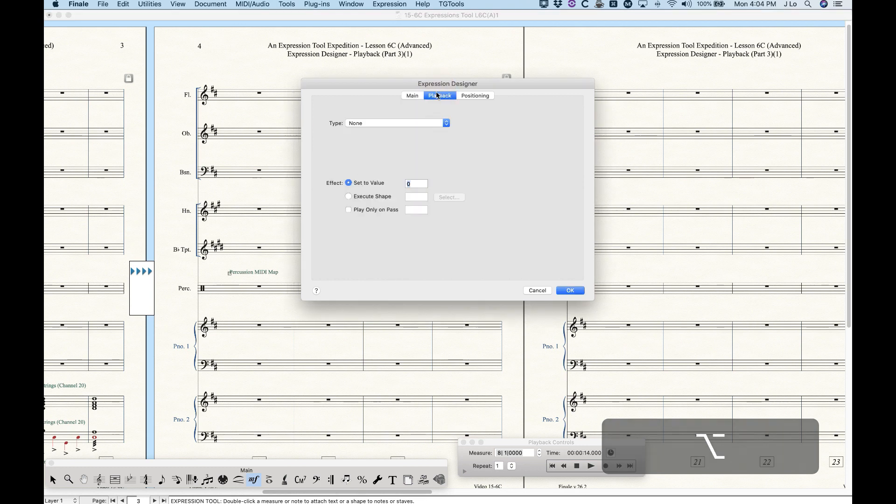
{"action": "left_click", "coordinate": [365, 121]}
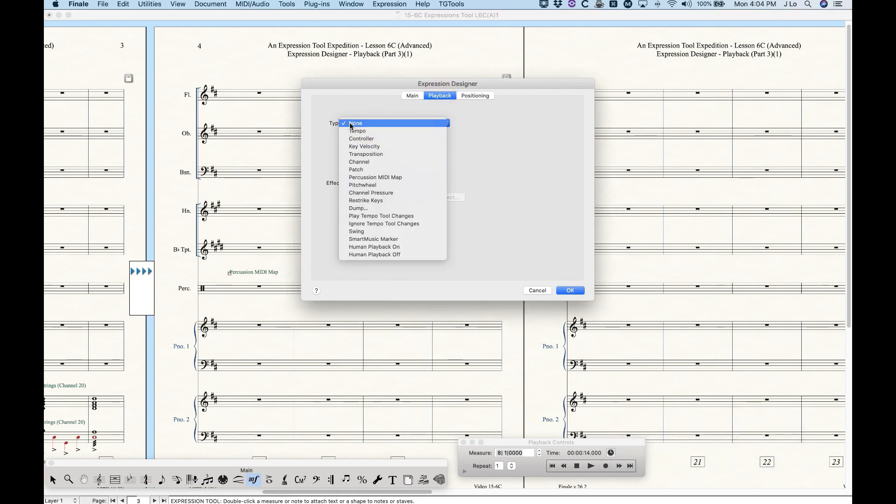
{"action": "left_click", "coordinate": [369, 209]}
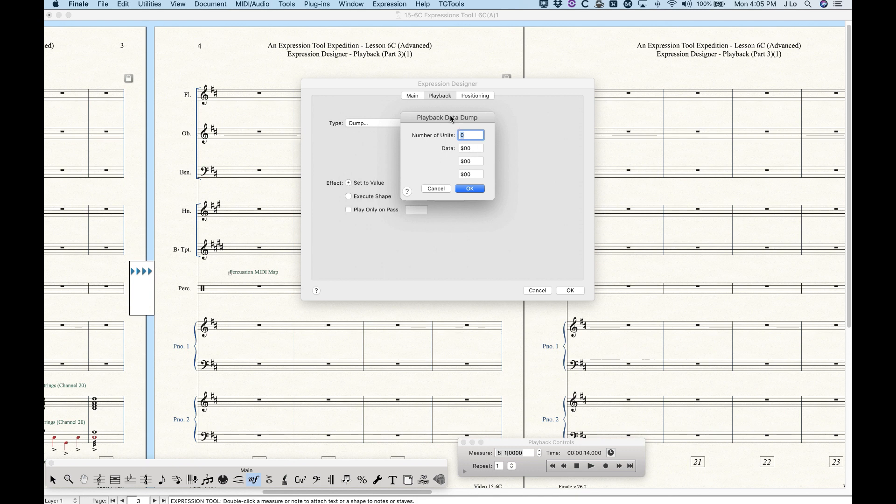
{"action": "left_click", "coordinate": [442, 190]}
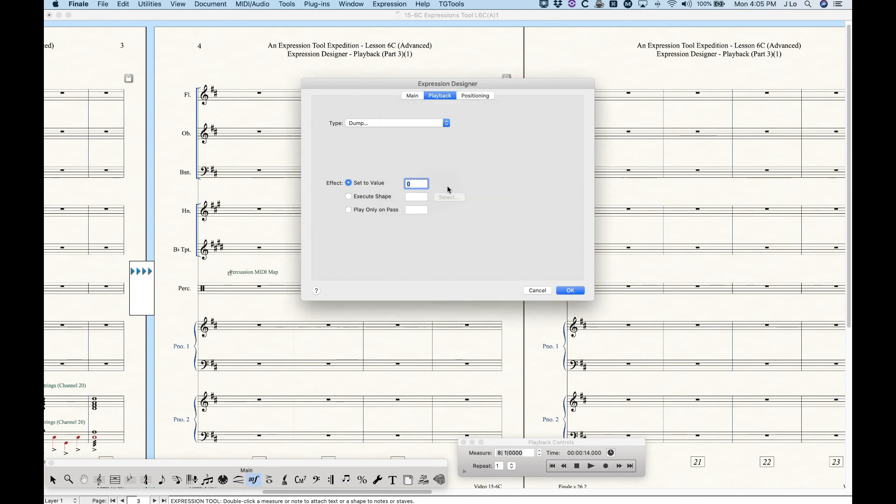
{"action": "left_click", "coordinate": [363, 123]}
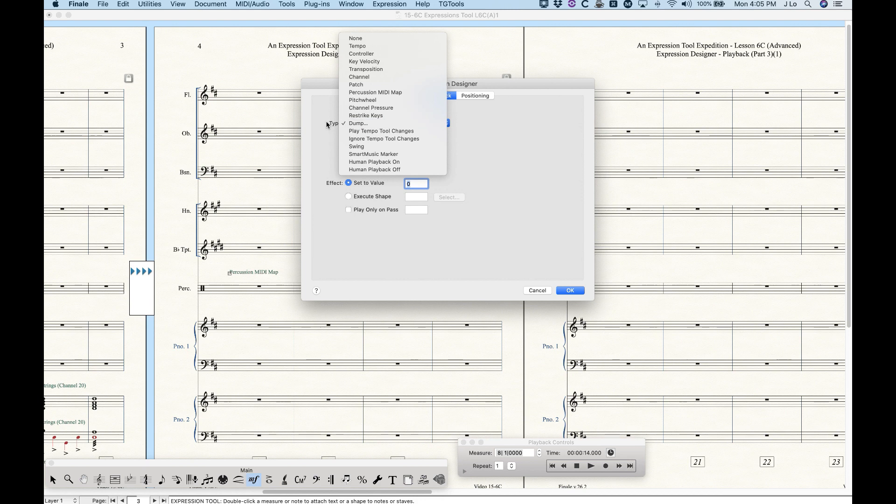
{"action": "left_click", "coordinate": [327, 123]}
{"action": "left_click", "coordinate": [570, 291]}
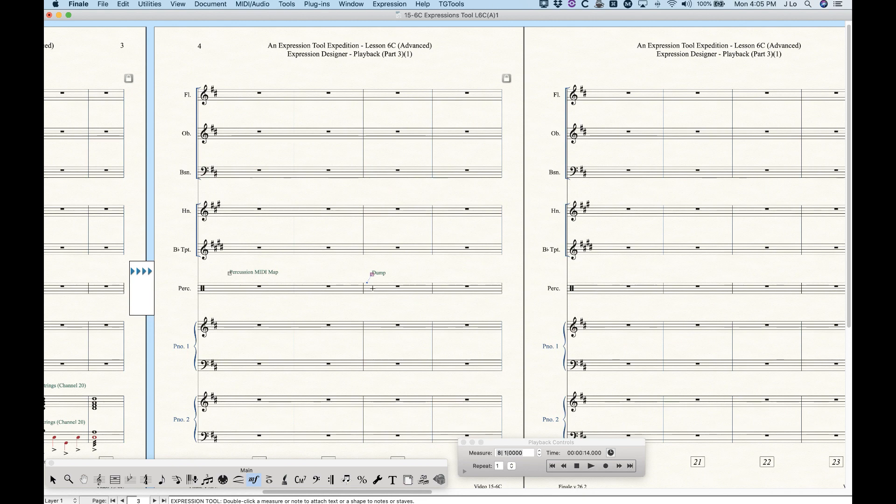
- Return to the first page of the score with the Selection tool active and nothing selected
{"action": "scroll", "coordinate": [373, 289], "scroll_direction": "left", "scroll_amount": 1}
{"action": "scroll", "coordinate": [372, 289], "scroll_direction": "left", "scroll_amount": 15}
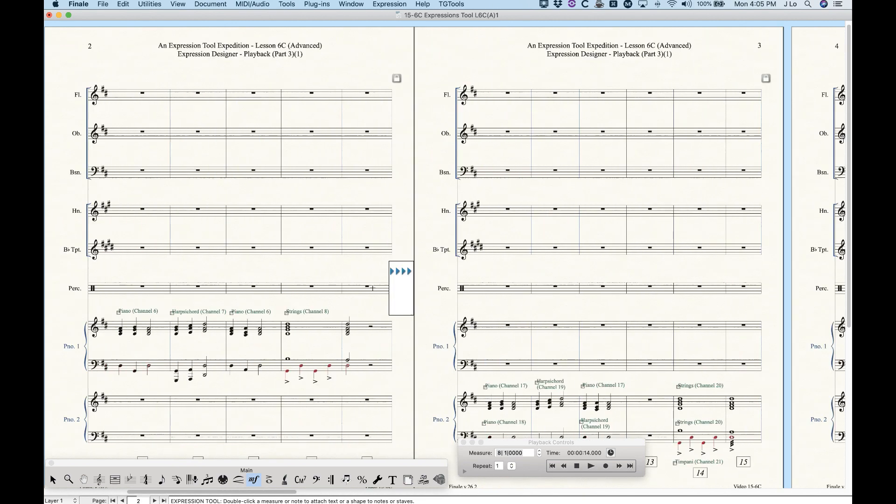
{"action": "left_click", "coordinate": [53, 480]}
{"action": "left_click", "coordinate": [121, 91]}
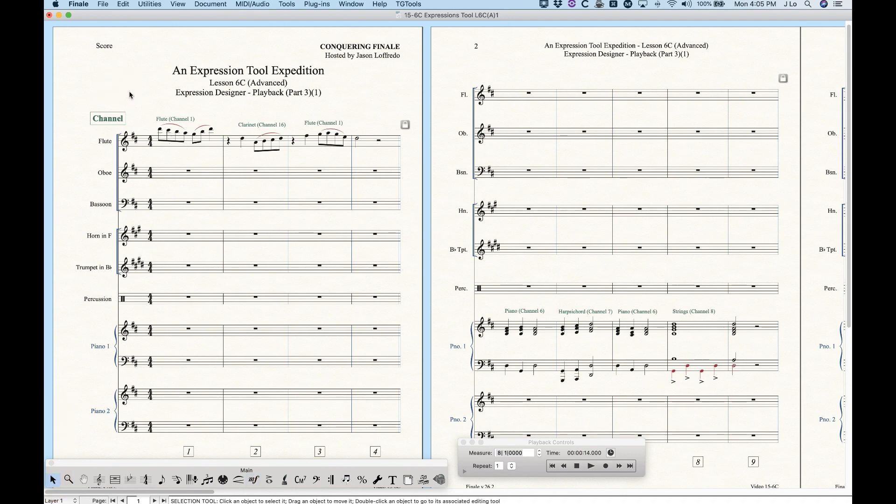